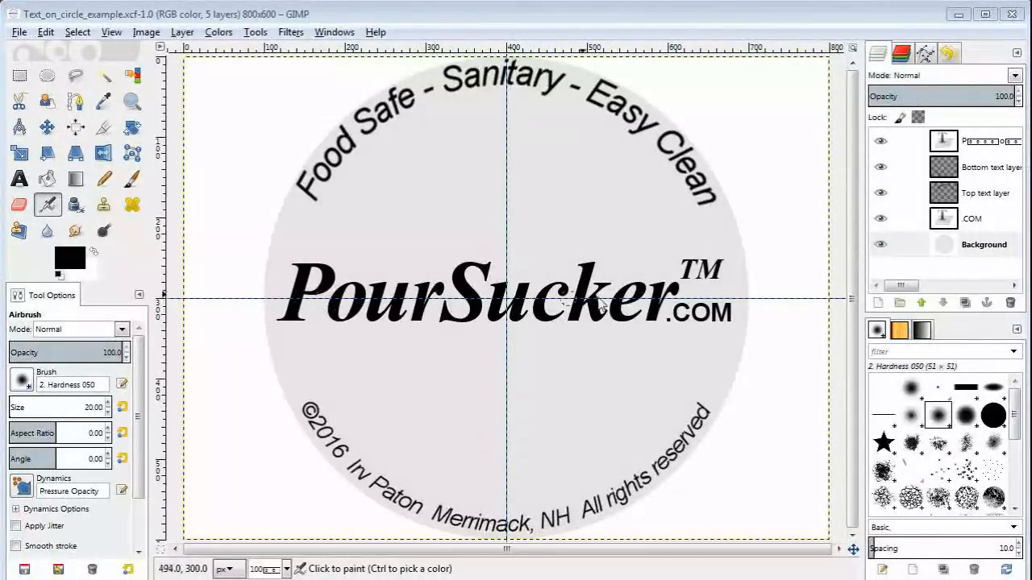
Toggle the visibility of the uppermost PourSucker text layer off and on to check what it contains.
click(880, 142)
click(880, 142)
click(880, 142)
click(879, 142)
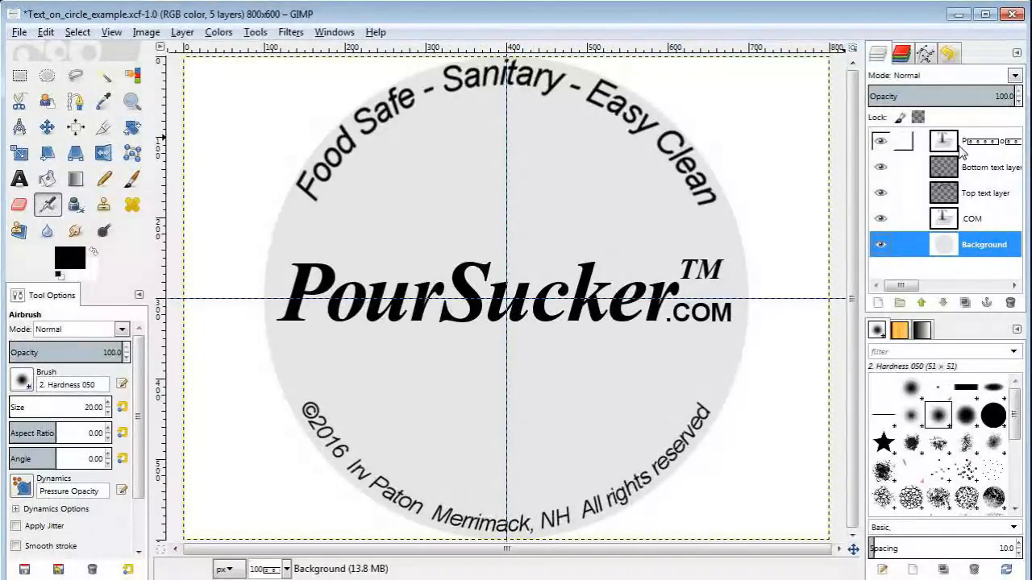
Toggle the Top text layer's visibility off and on repeatedly to see which curved text it holds, leaving it shown.
click(881, 194)
click(881, 194)
click(881, 194)
click(881, 194)
click(881, 194)
click(881, 193)
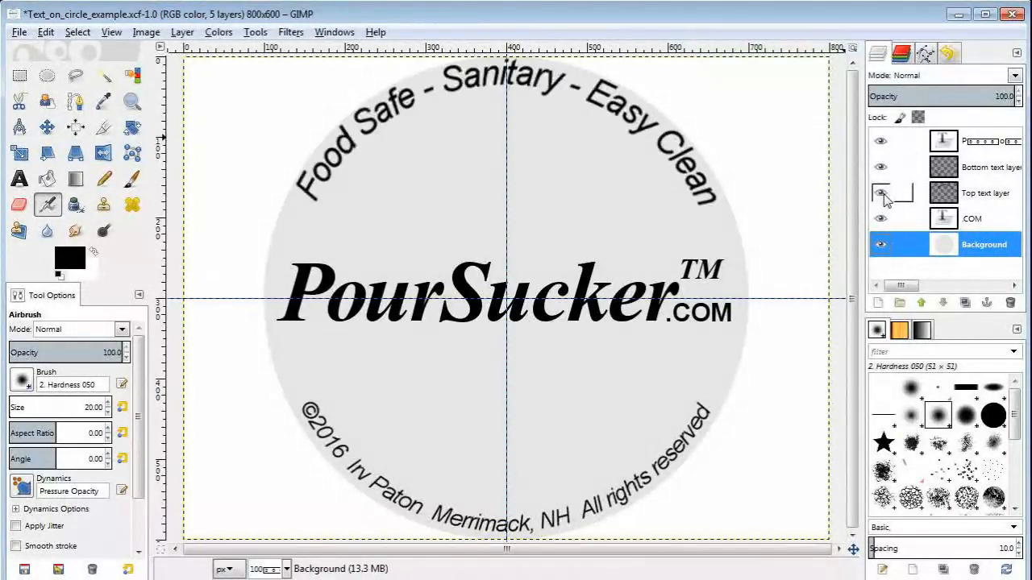
click(883, 196)
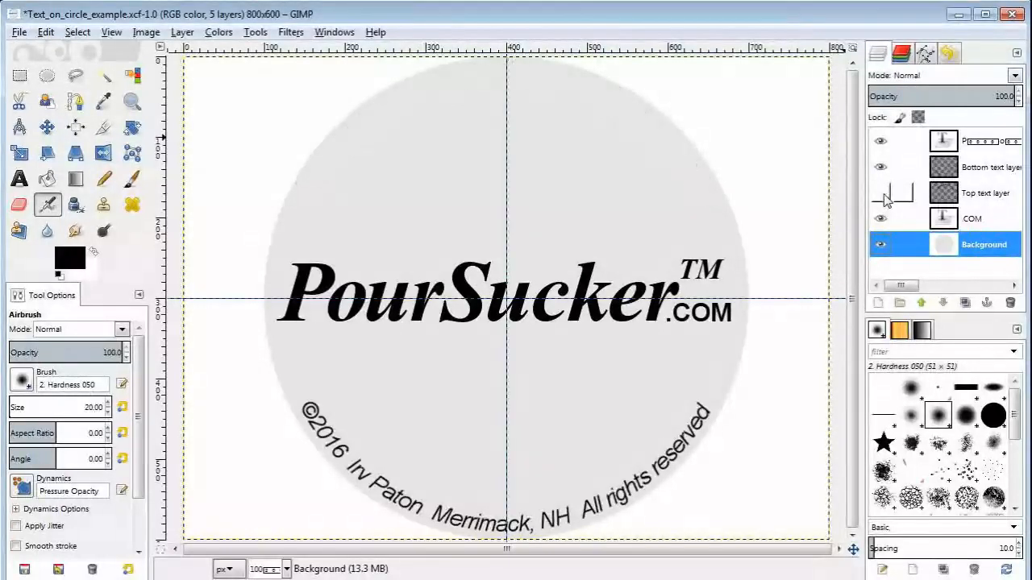
click(883, 196)
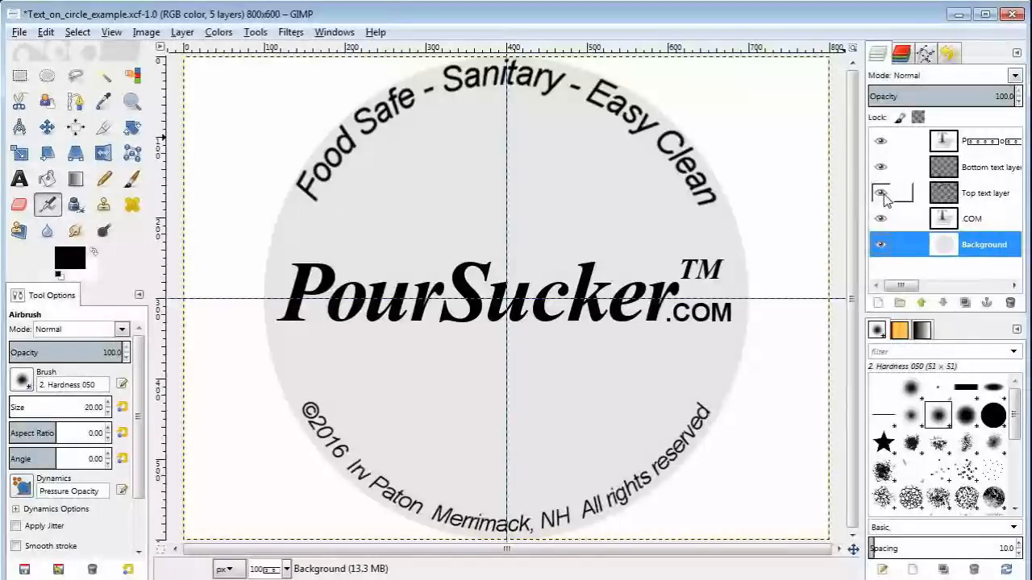
click(883, 196)
click(883, 195)
click(883, 196)
click(883, 196)
click(888, 178)
click(889, 179)
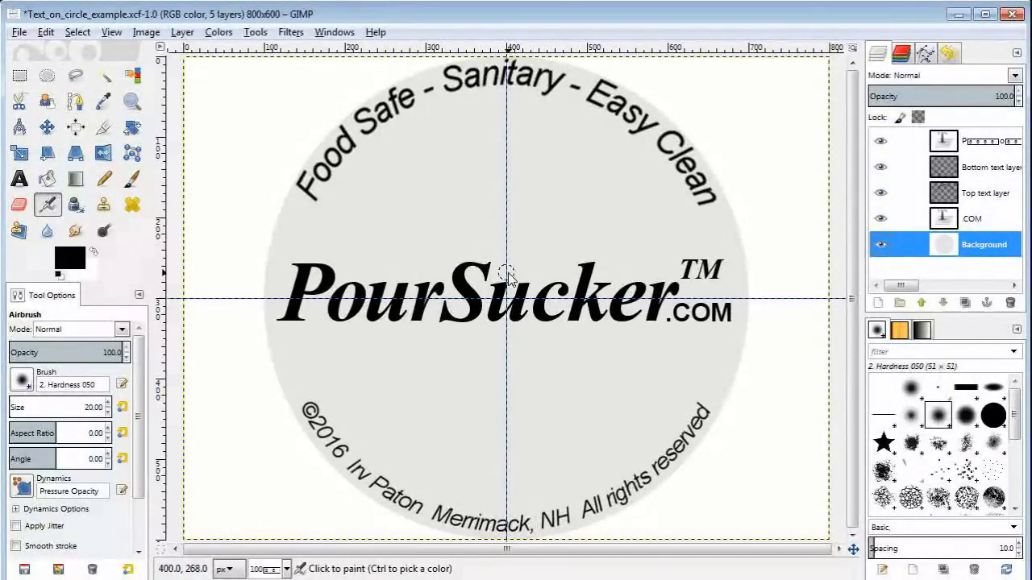
Close all open images, discarding the changes to the example file.
click(19, 32)
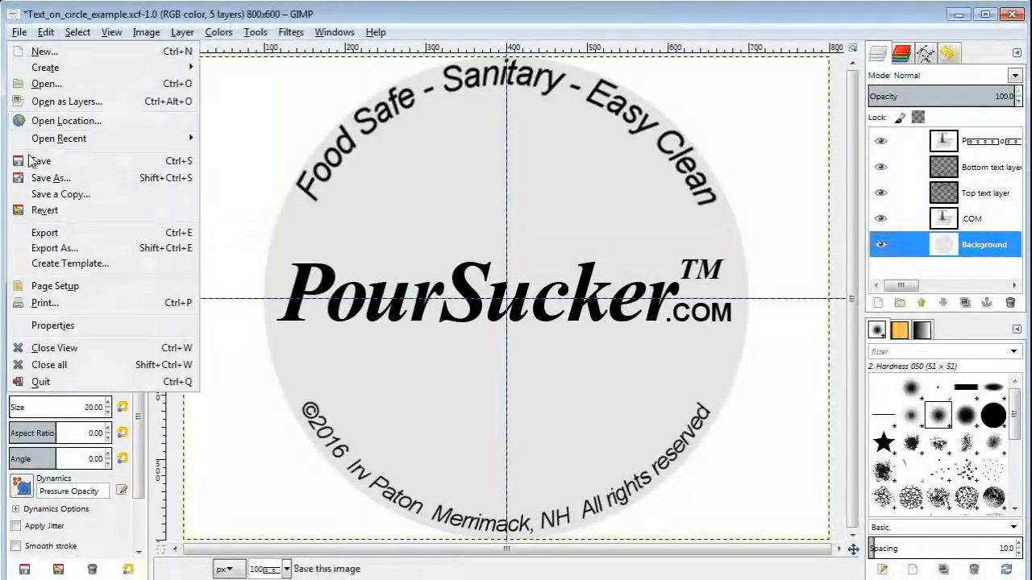
click(57, 365)
click(213, 278)
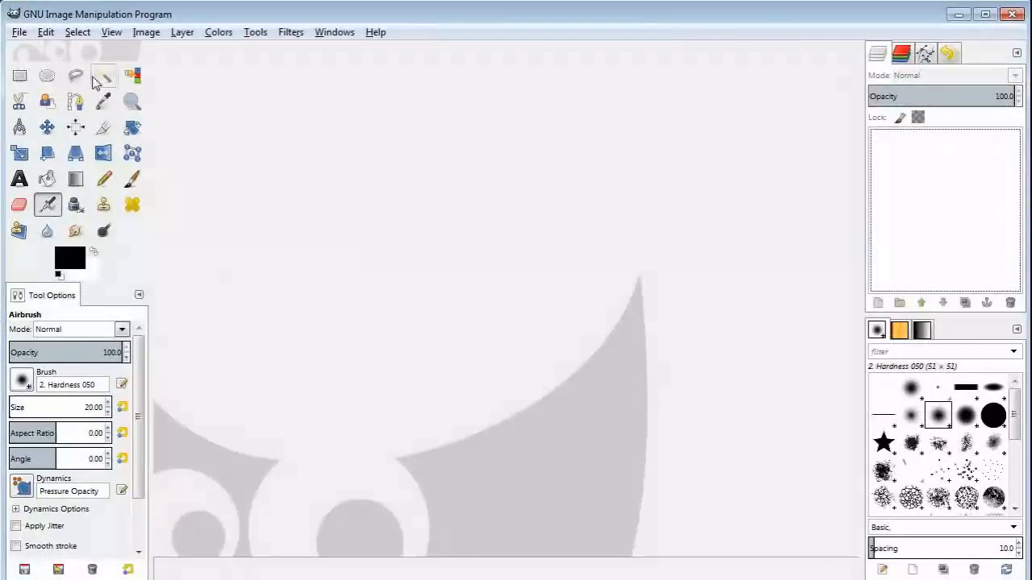
Create a new image from the 800x600 template.
click(16, 38)
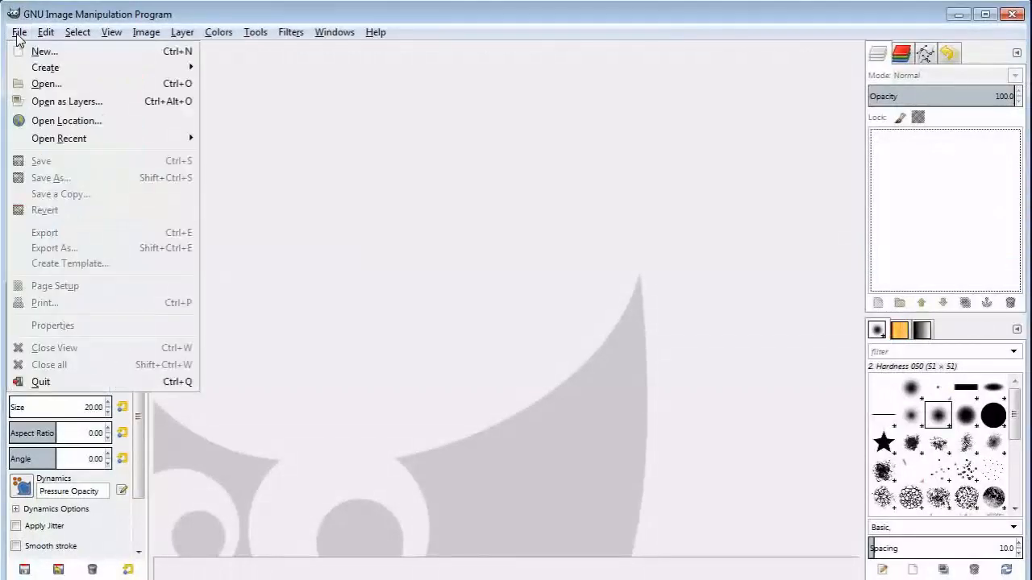
click(70, 53)
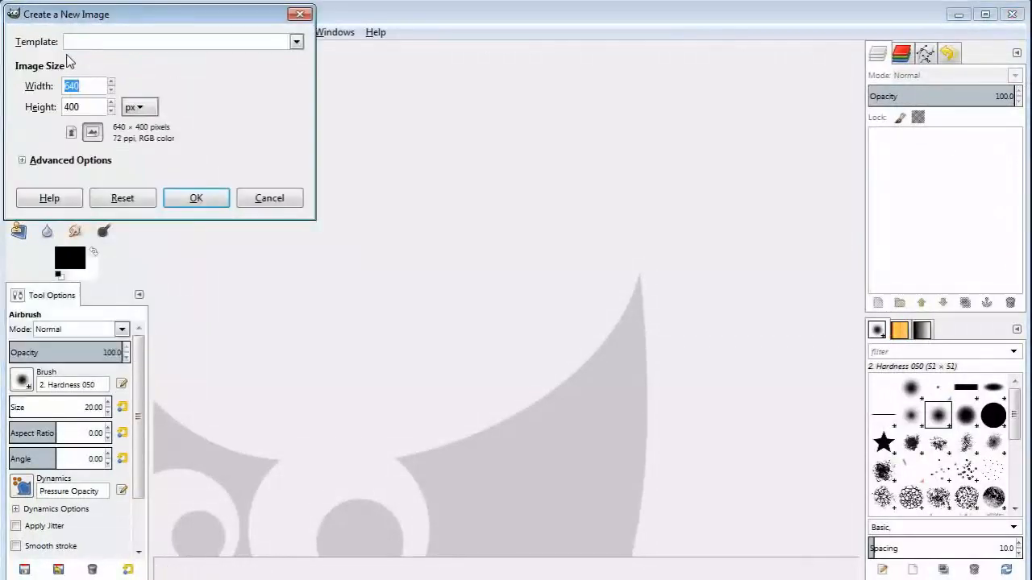
click(296, 42)
click(126, 80)
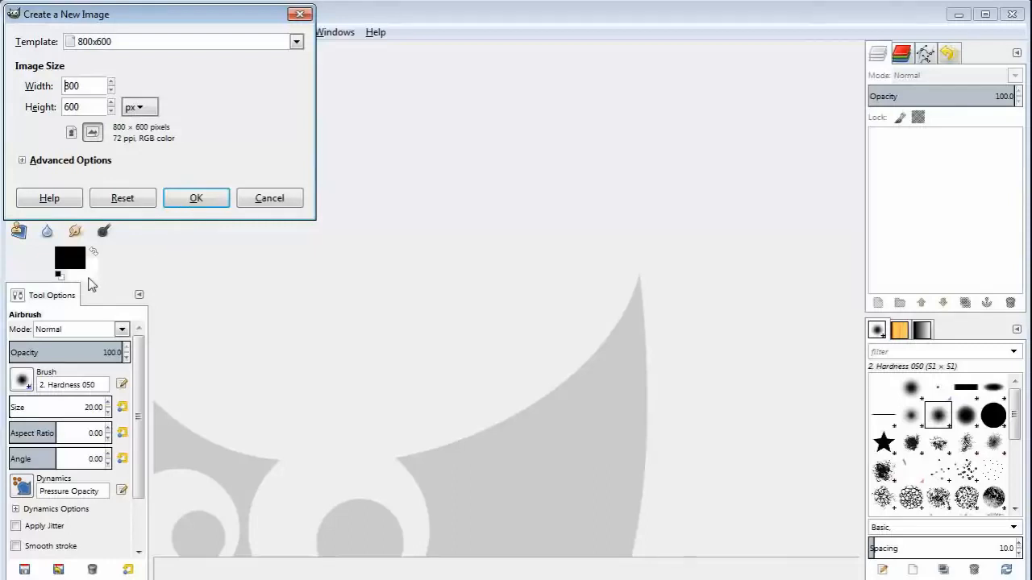
click(195, 200)
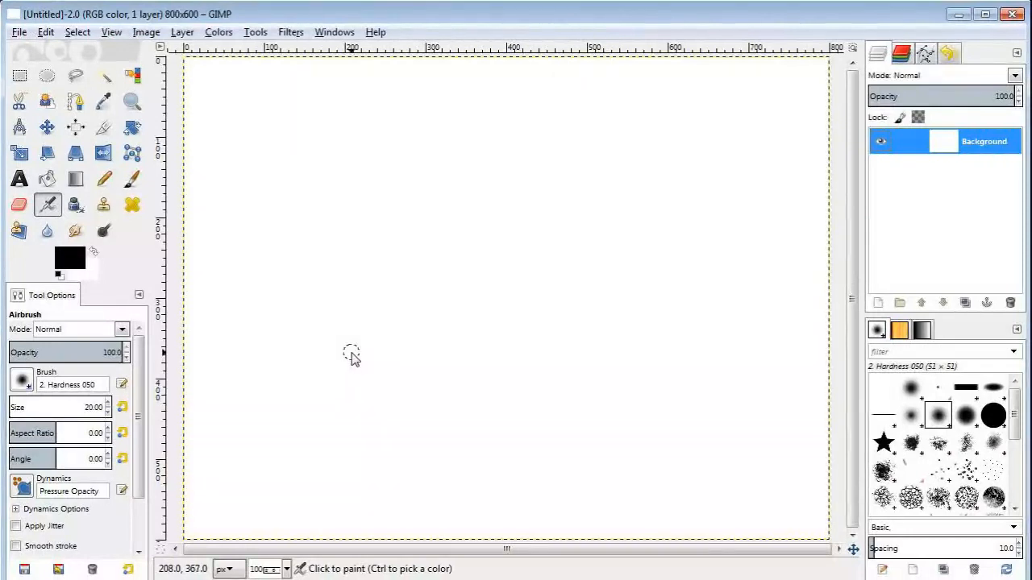
Add a horizontal guide at 50% of the image.
click(148, 34)
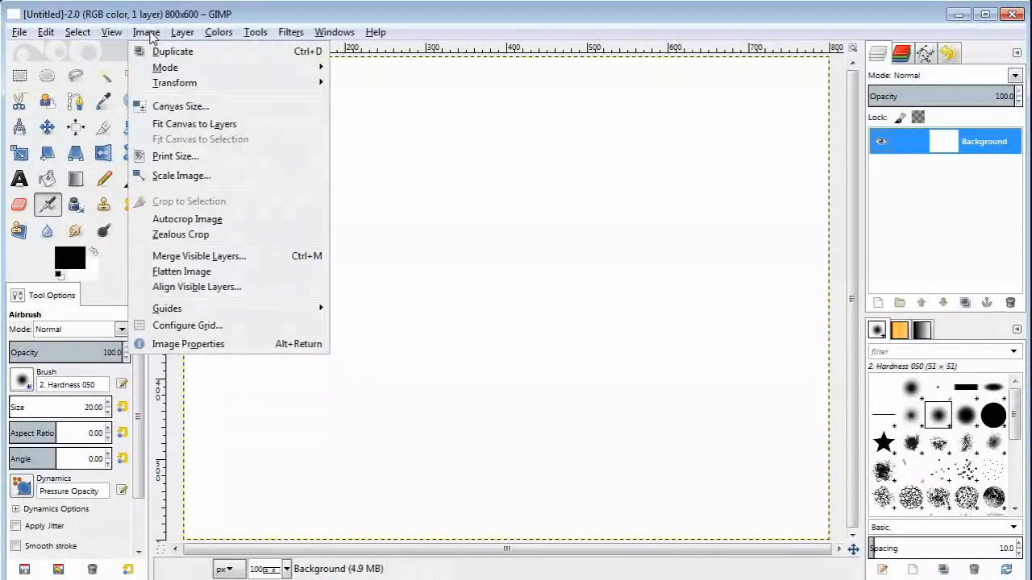
mouse_move(172, 311)
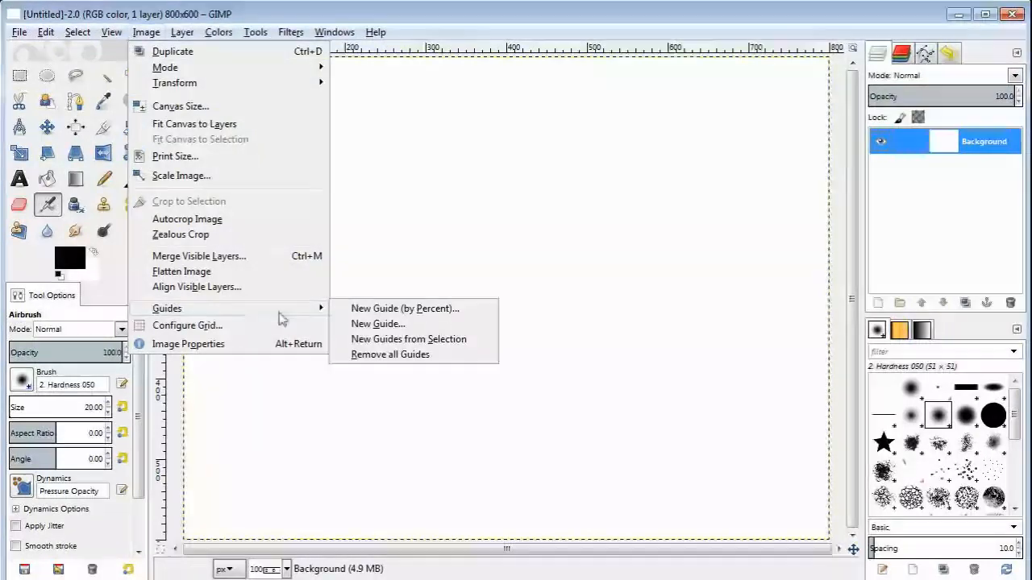
click(410, 310)
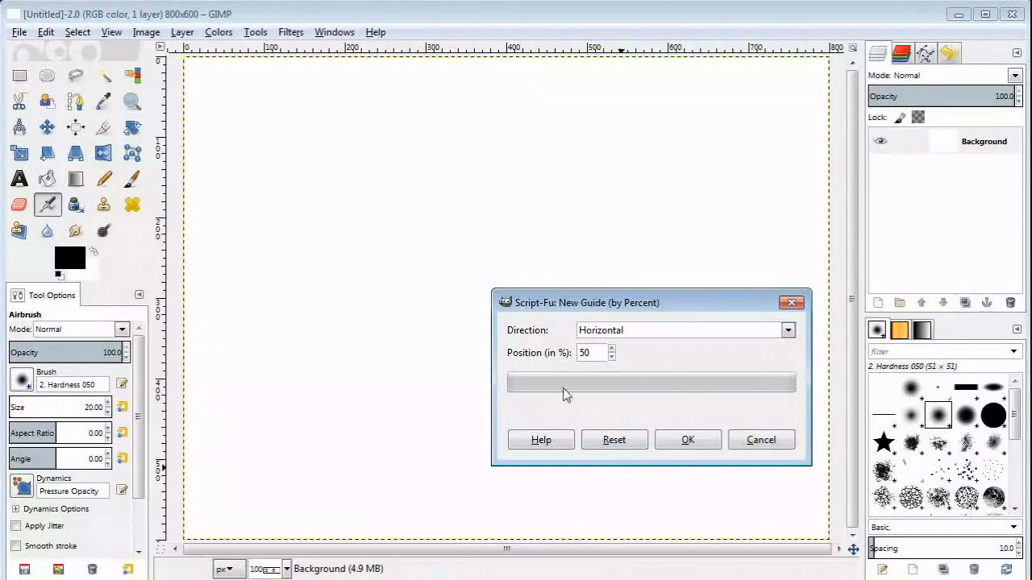
click(688, 442)
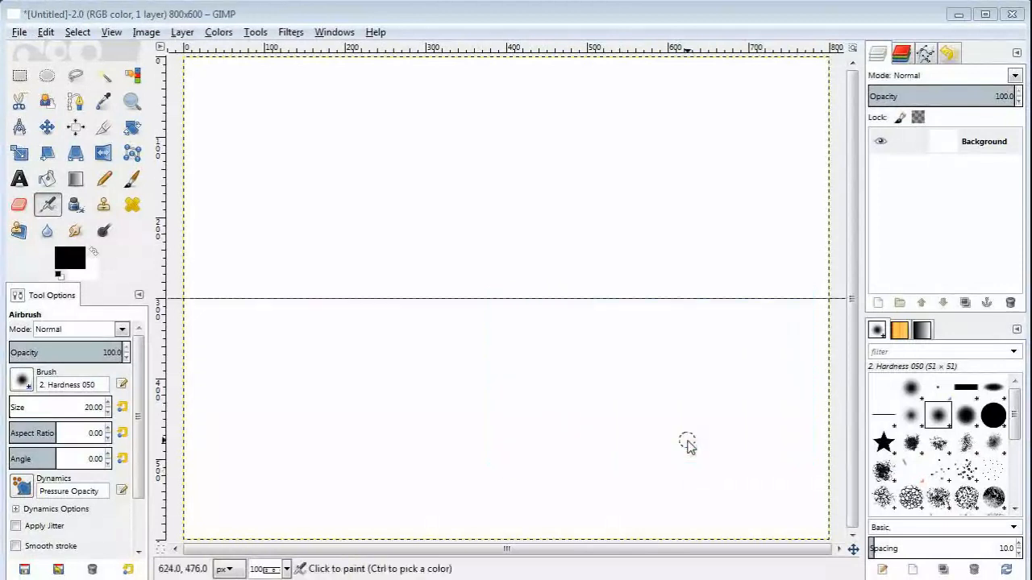
Add a vertical guide at 50% of the image.
click(146, 32)
mouse_move(319, 309)
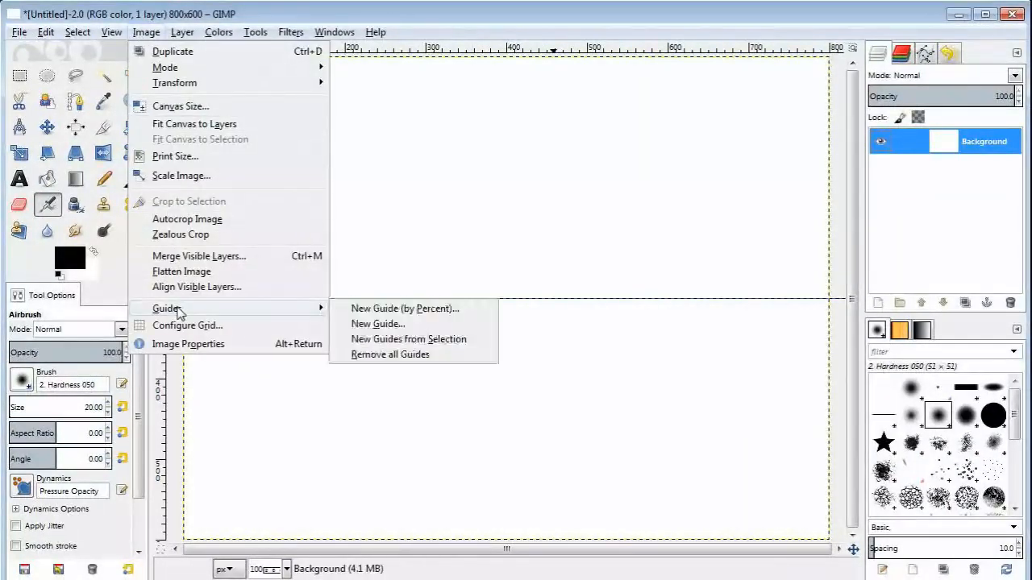
click(407, 309)
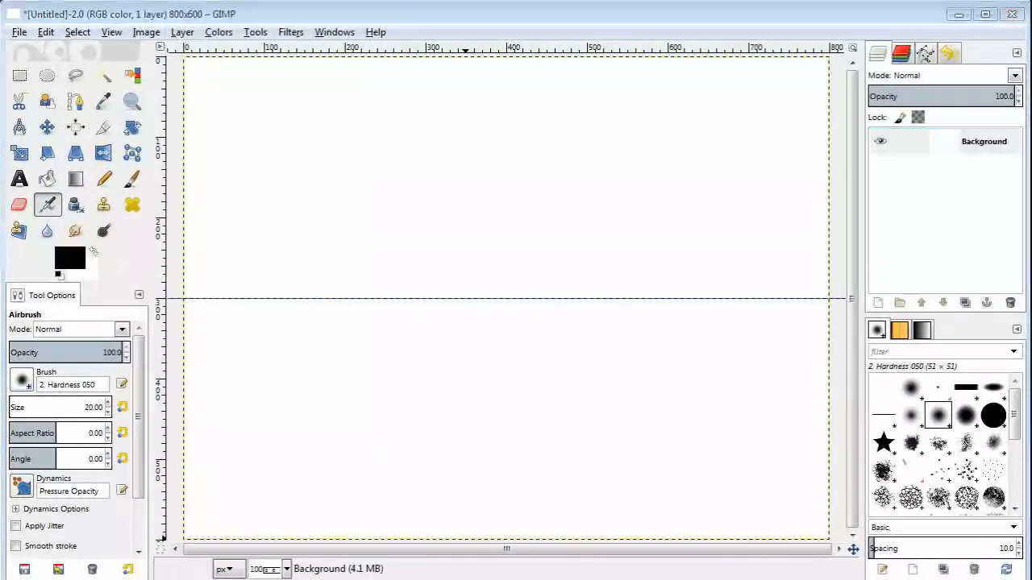
click(786, 332)
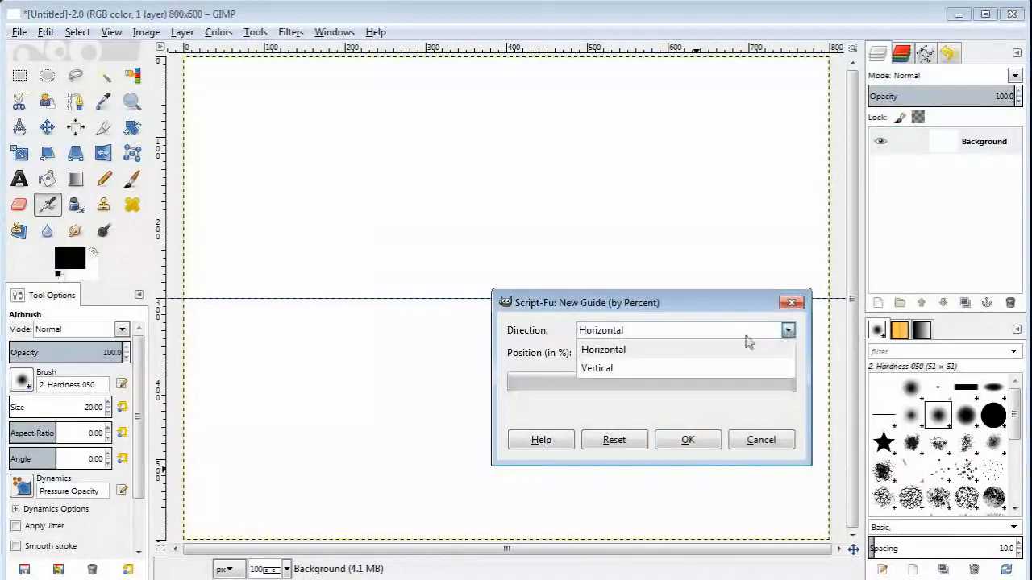
click(610, 376)
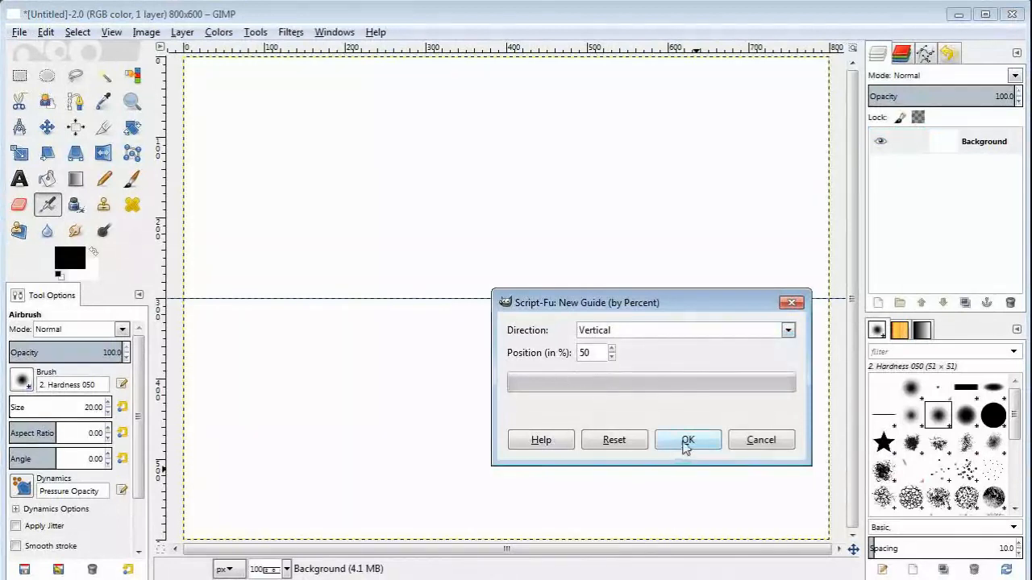
click(683, 443)
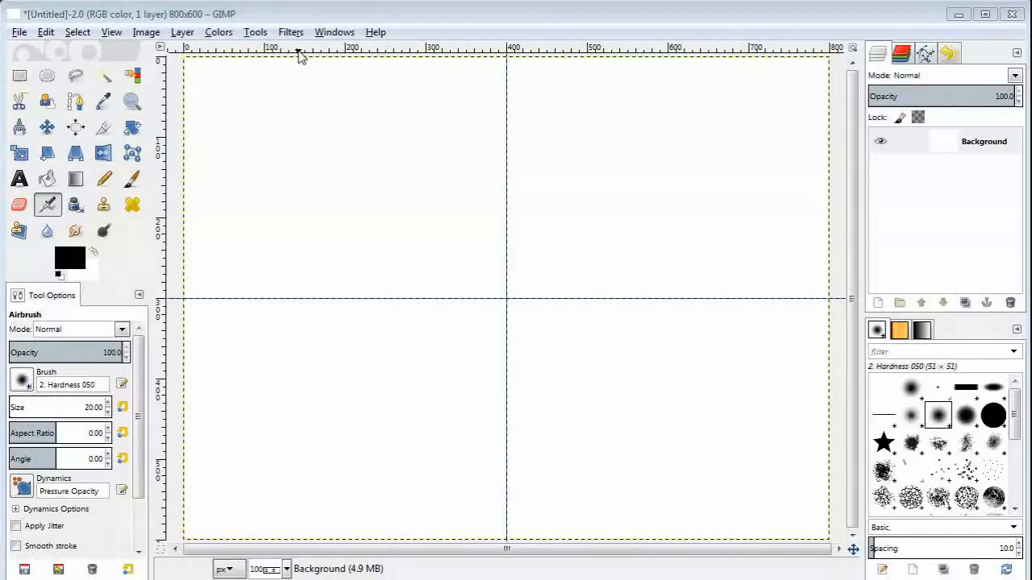
Show the Paths dialog, then return to the layer list and select the Background layer.
click(335, 34)
mouse_move(370, 73)
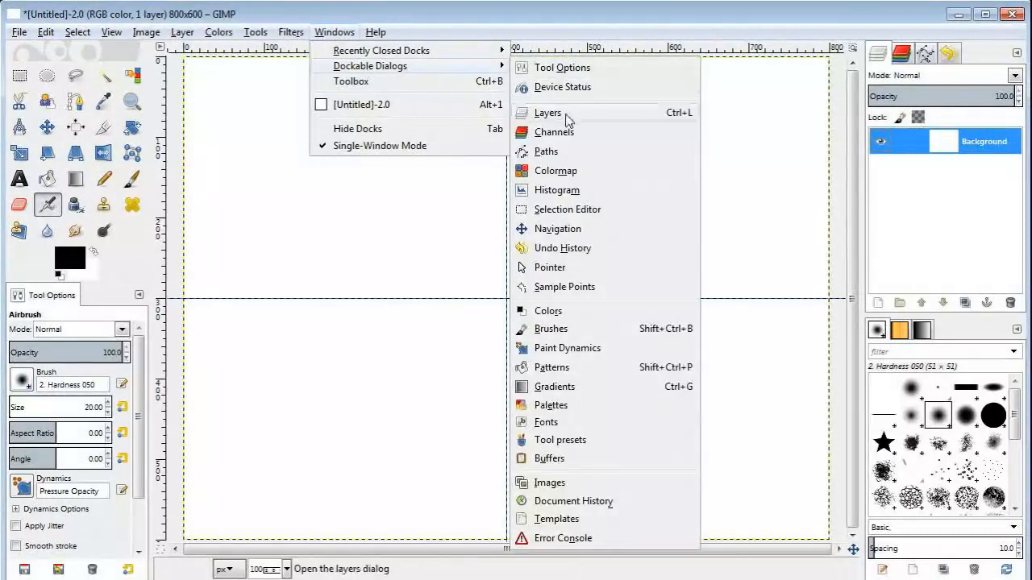
click(555, 153)
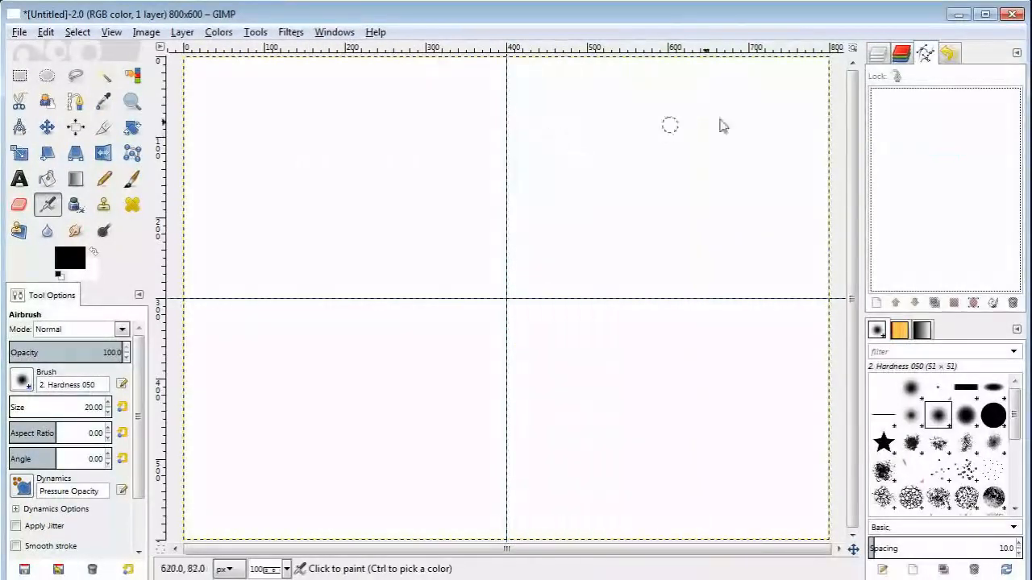
click(928, 56)
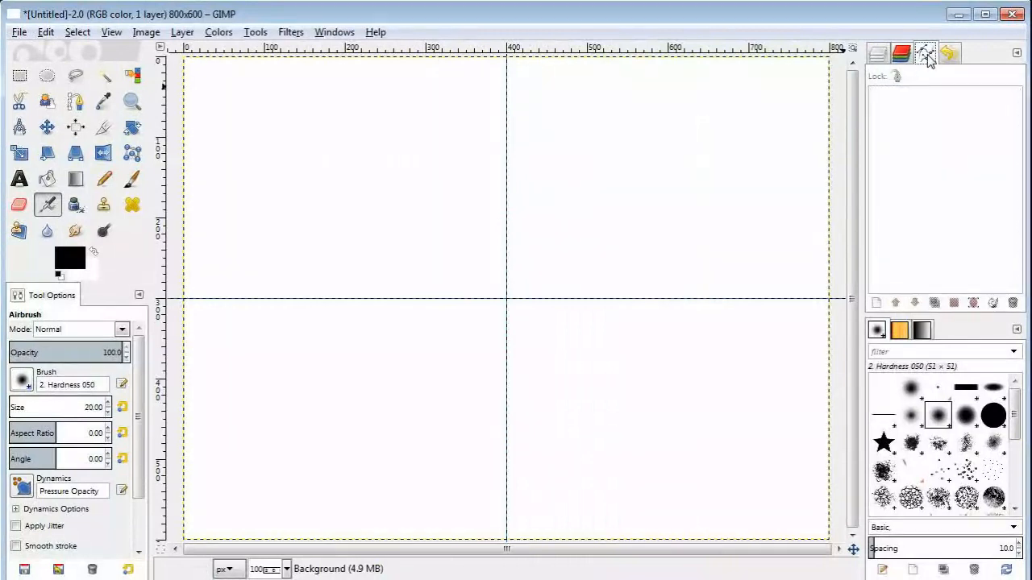
click(878, 54)
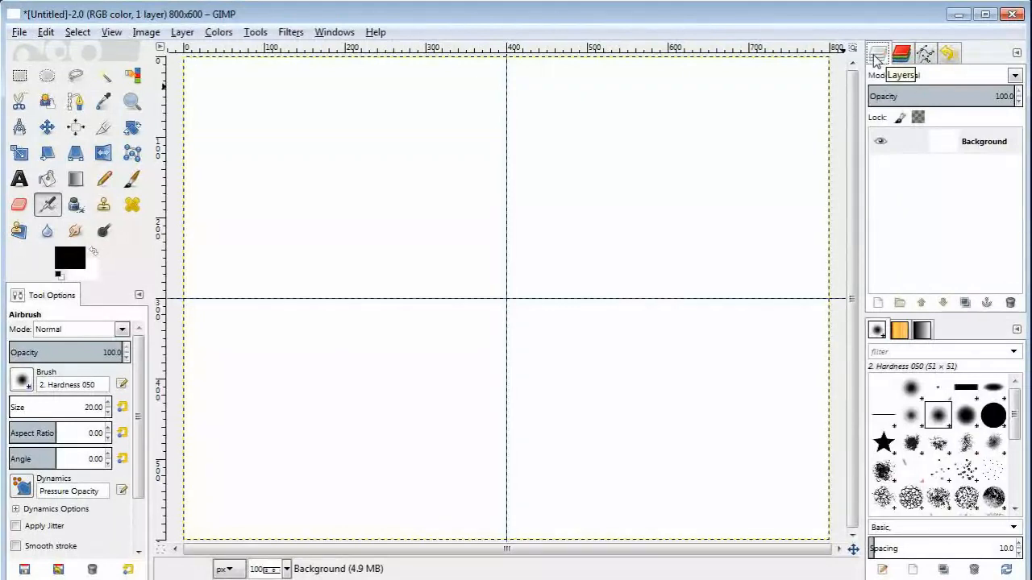
click(997, 153)
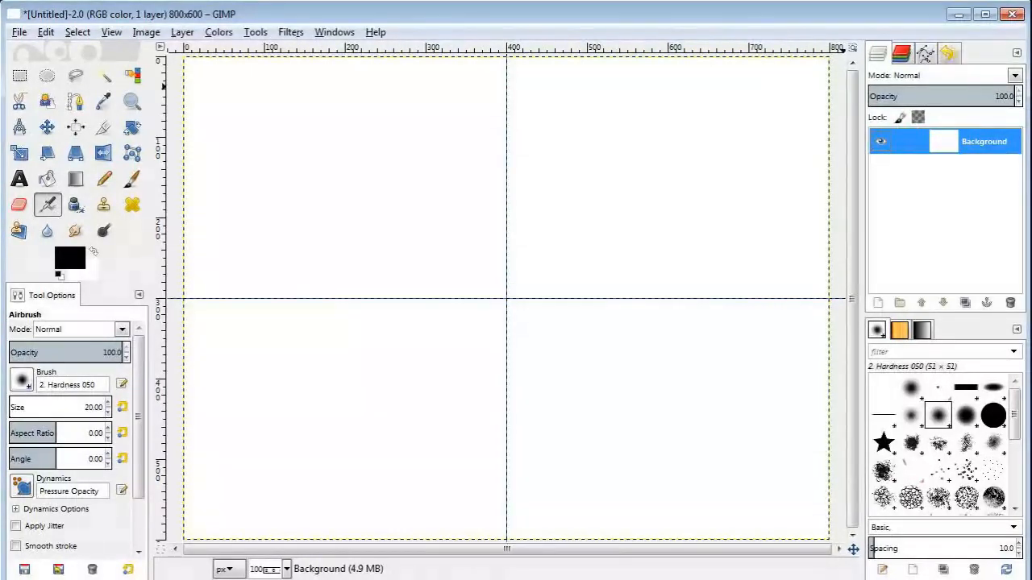
Make a 600 × 600 px circular selection with Ellipse Select, expanded from the centre where the two guides cross.
click(47, 75)
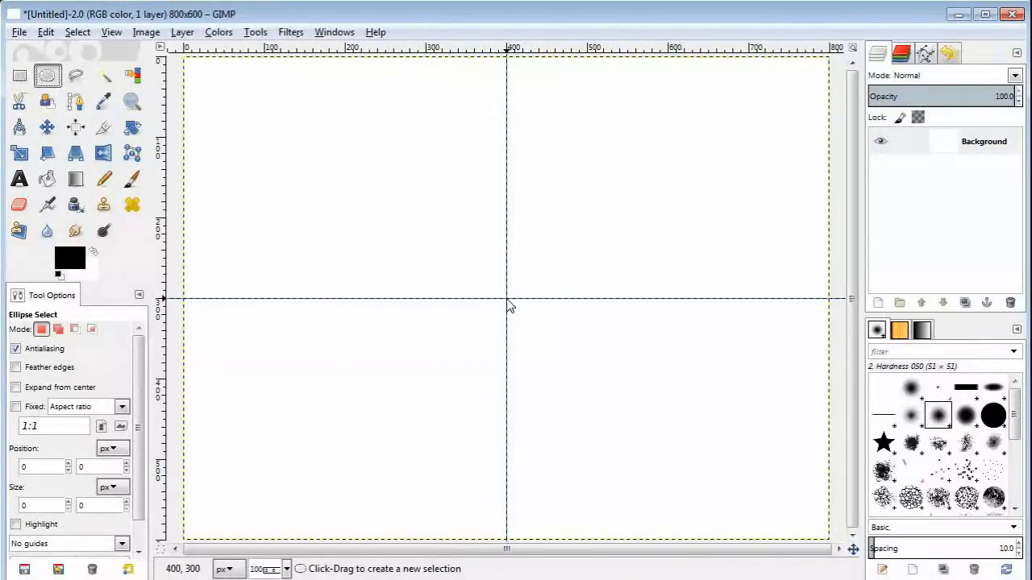
drag(507, 299, 507, 299)
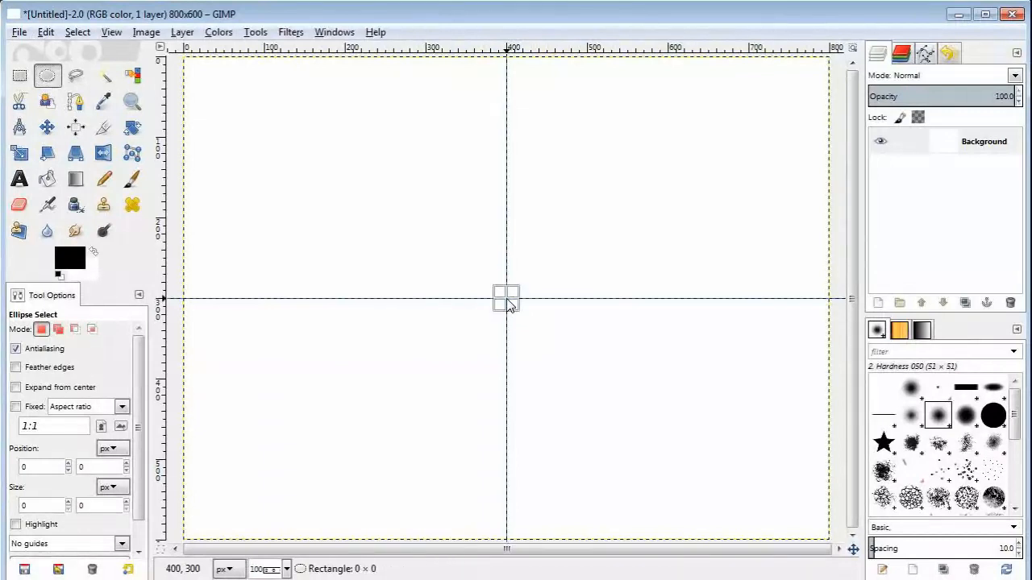
key(ctrl)
drag(507, 299, 508, 63)
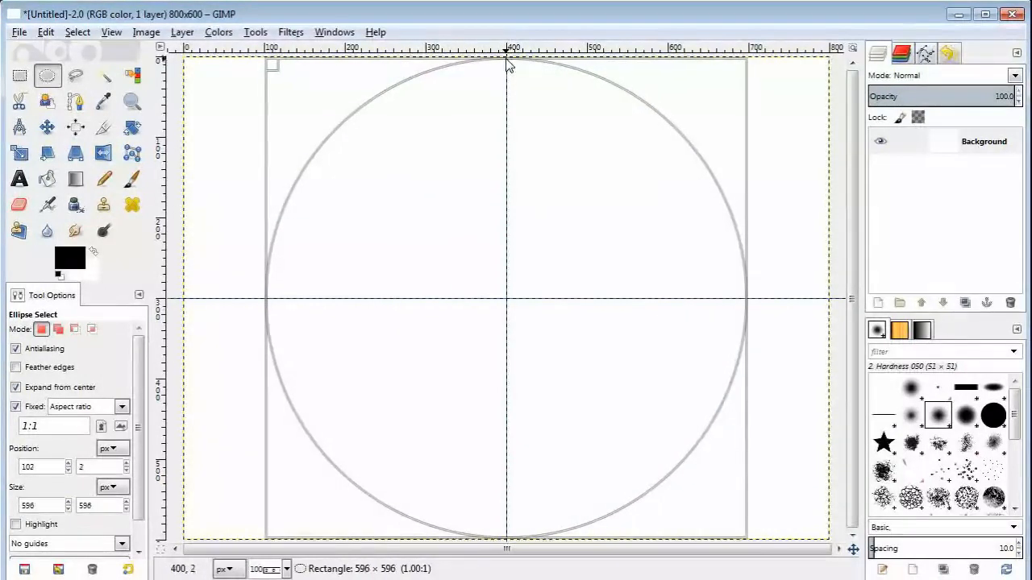
drag(508, 63, 509, 64)
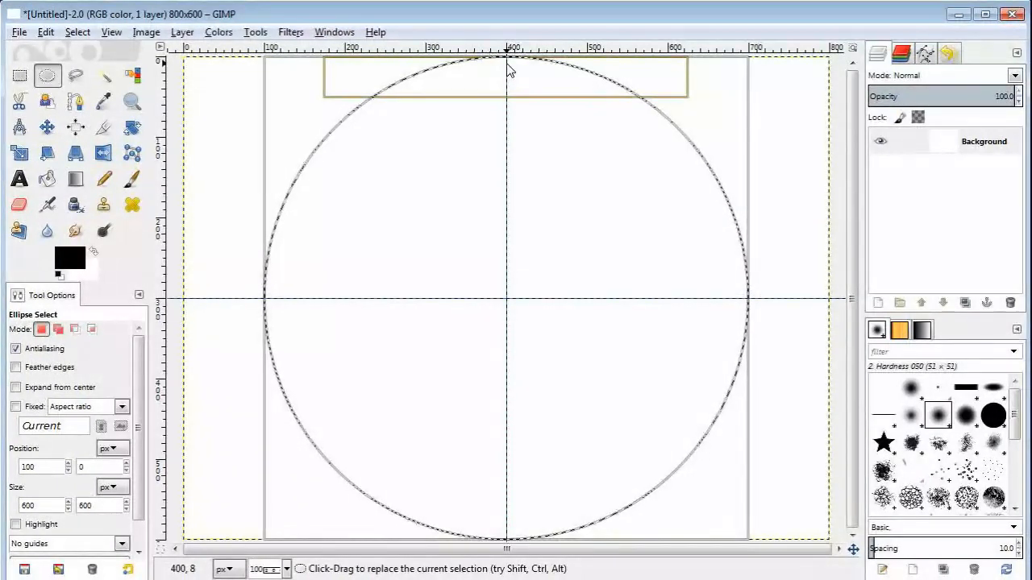
Set the foreground colour to light grey ececec and bucket-fill the circular selection with it.
click(71, 262)
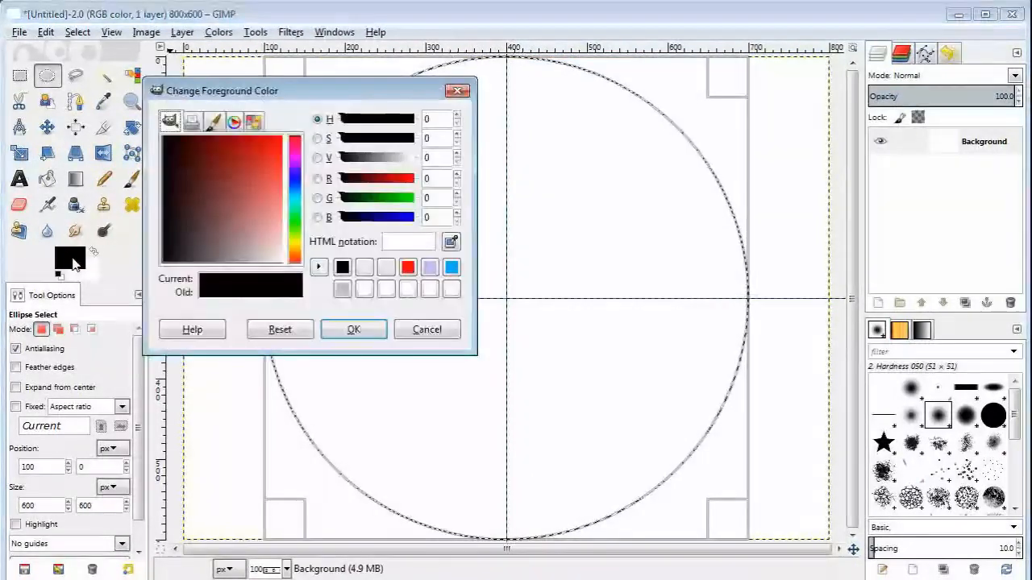
click(361, 271)
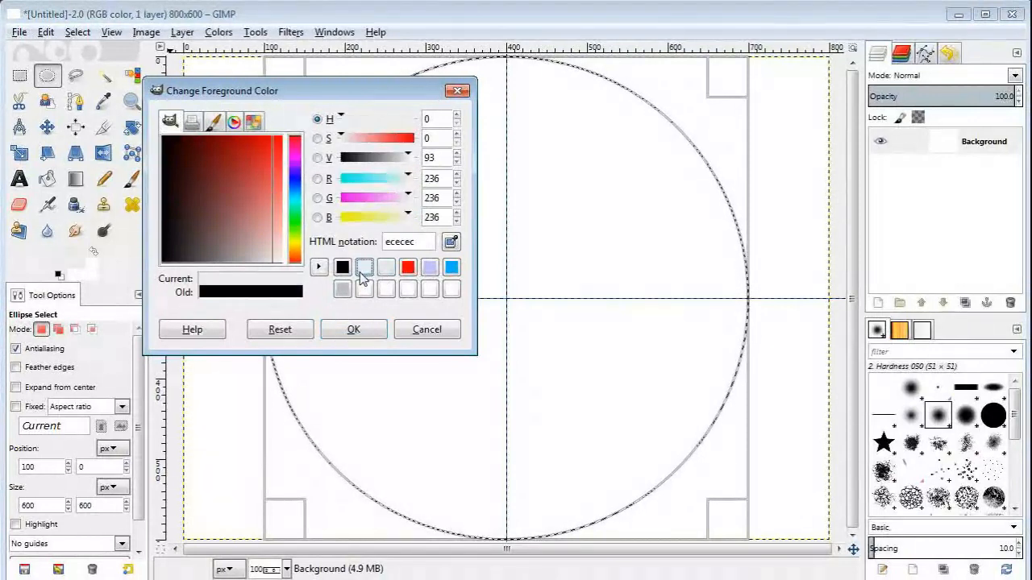
click(369, 334)
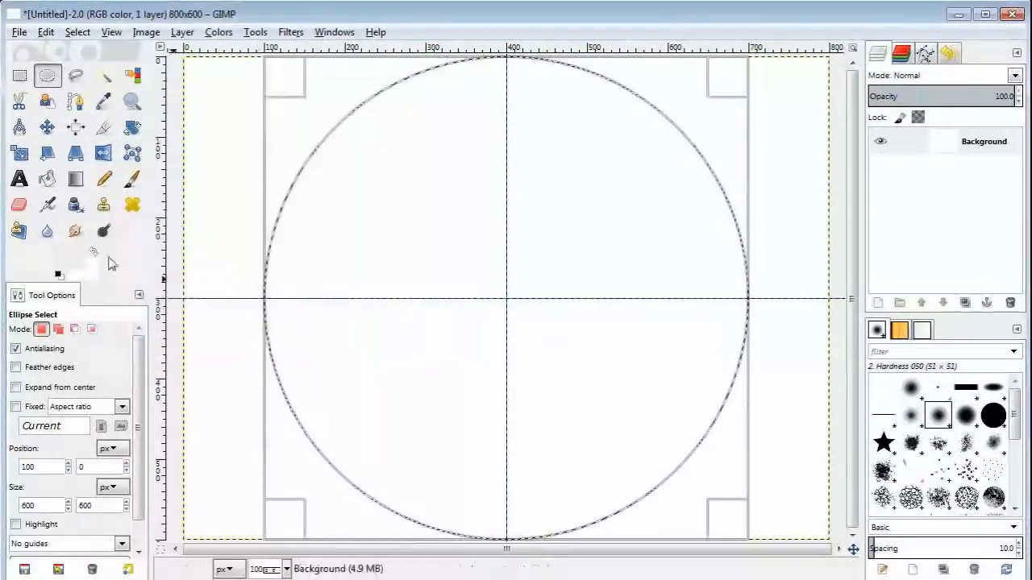
click(49, 181)
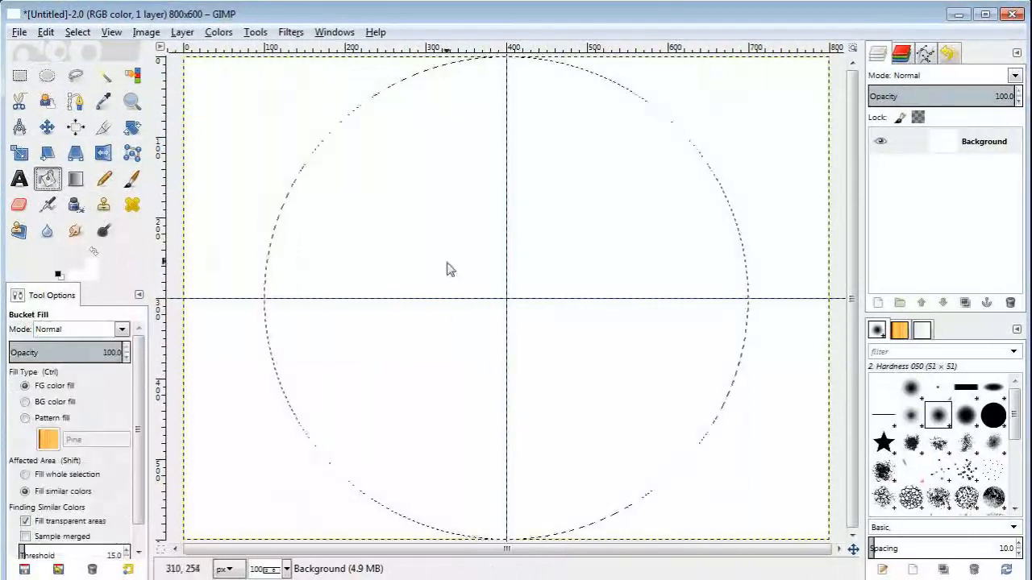
click(482, 270)
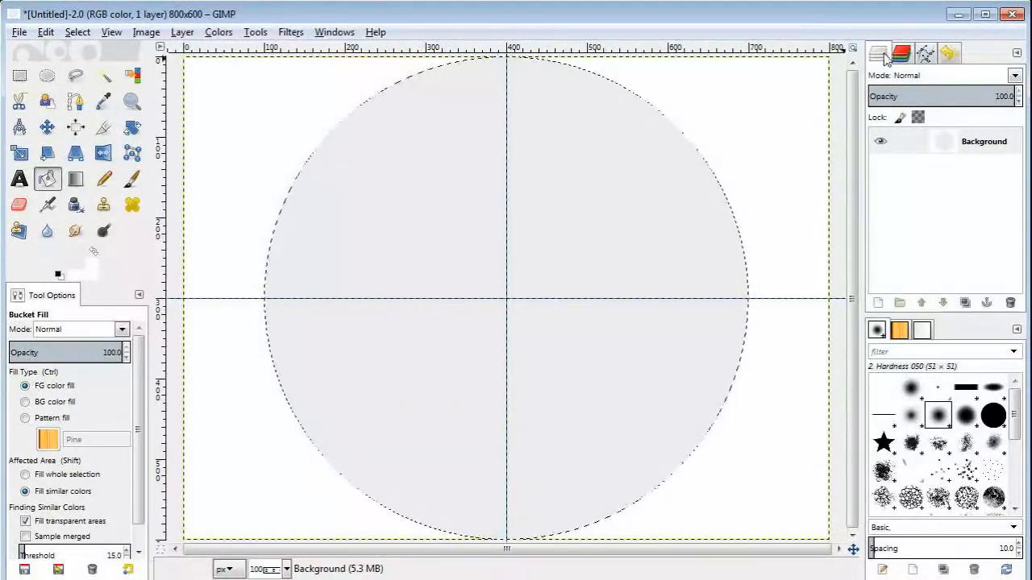
Create a new 800 × 600 px transparent layer named "Top text layer".
click(878, 302)
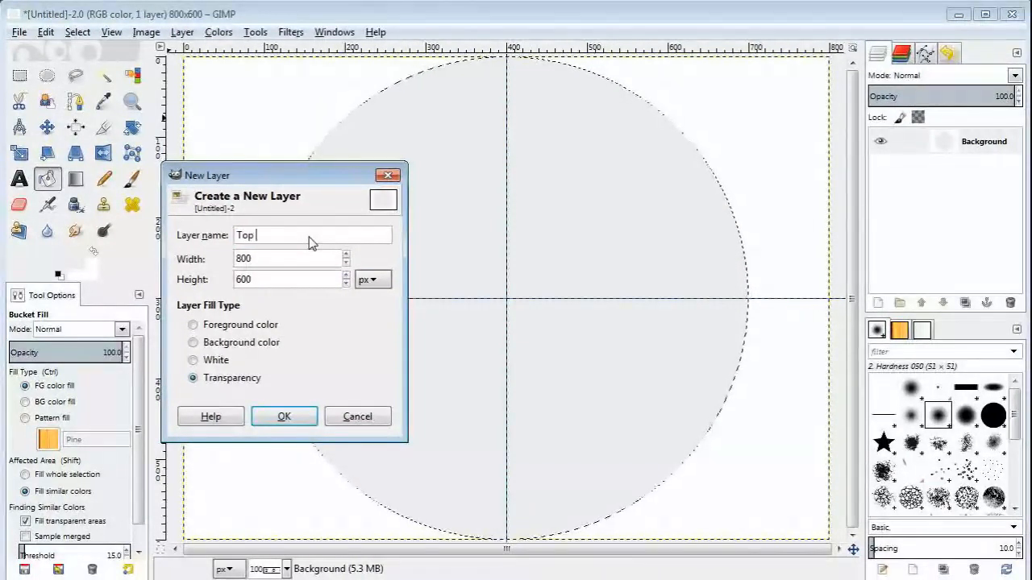
text(Top text layer)
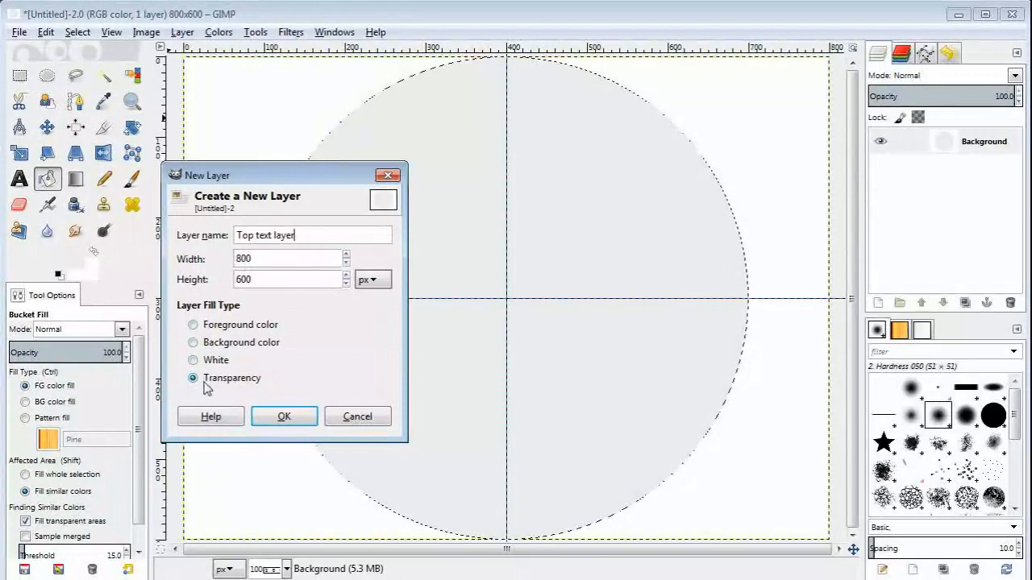
click(283, 417)
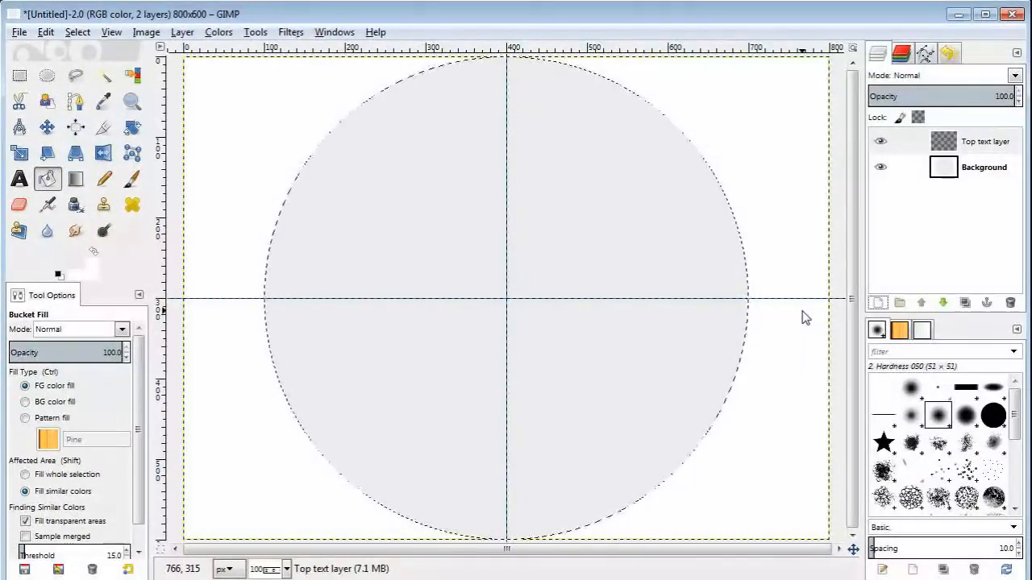
Make a 560 × 560 px circular selection centred on the guide crossing and convert it to a path.
click(49, 77)
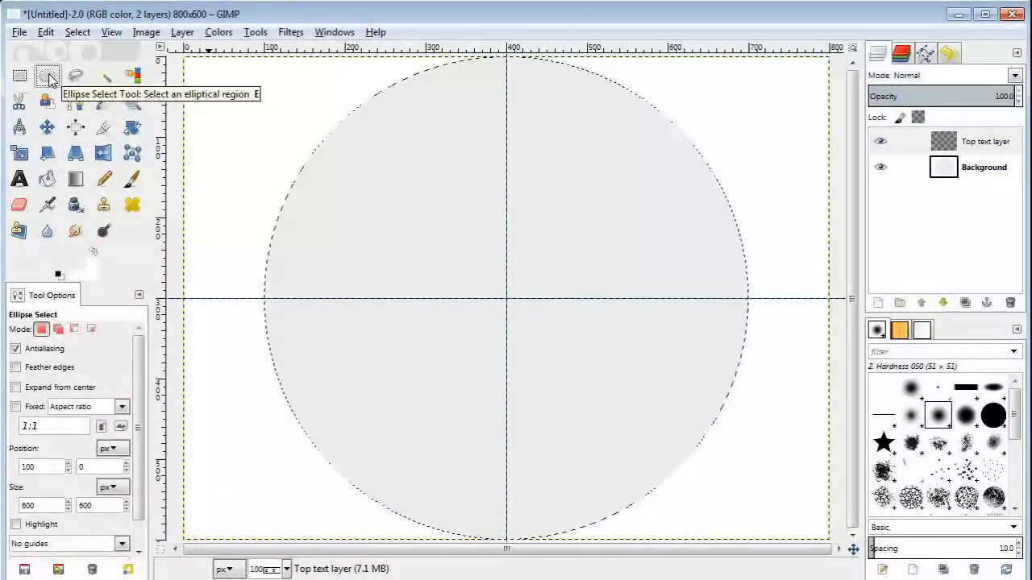
click(508, 304)
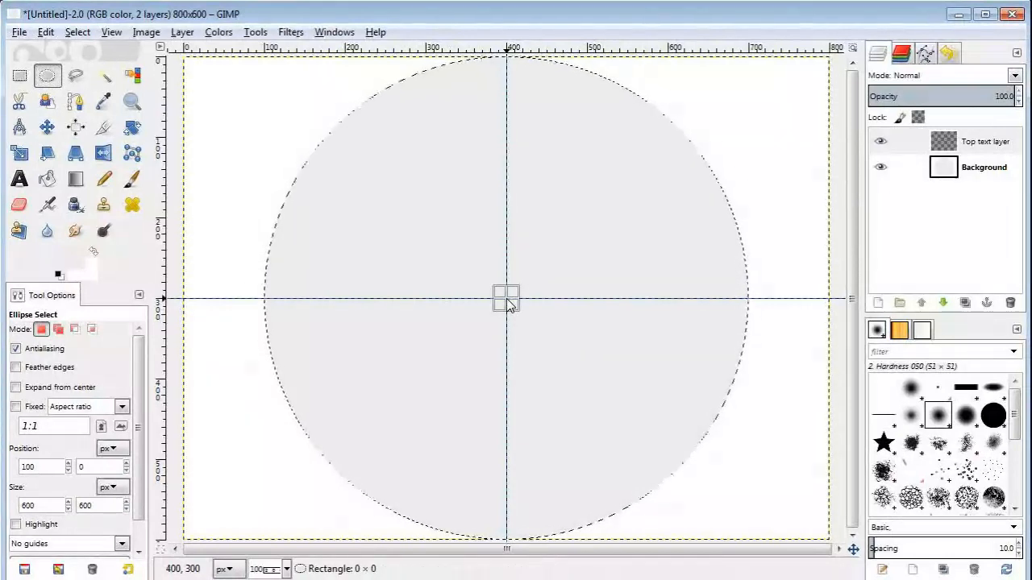
drag(508, 305, 507, 73)
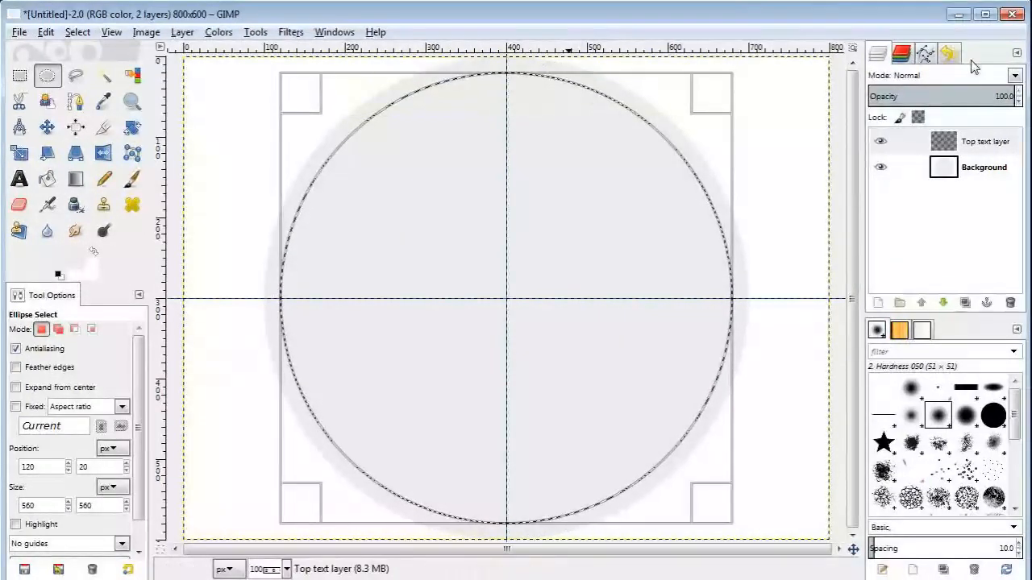
click(924, 54)
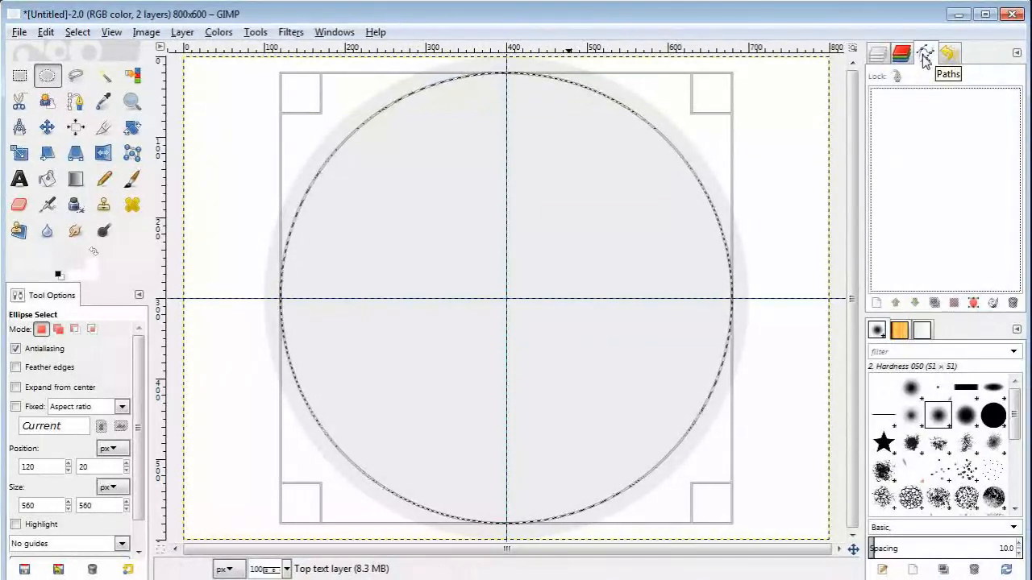
click(974, 303)
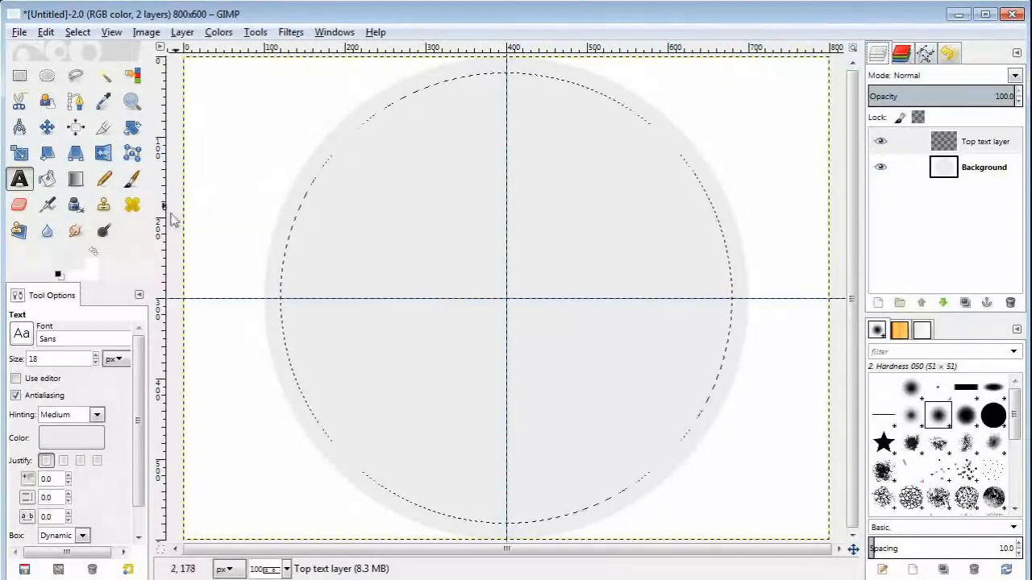
Set the foreground colour to black and add the text "Text for top of screen" in the upper part of the circle.
click(81, 261)
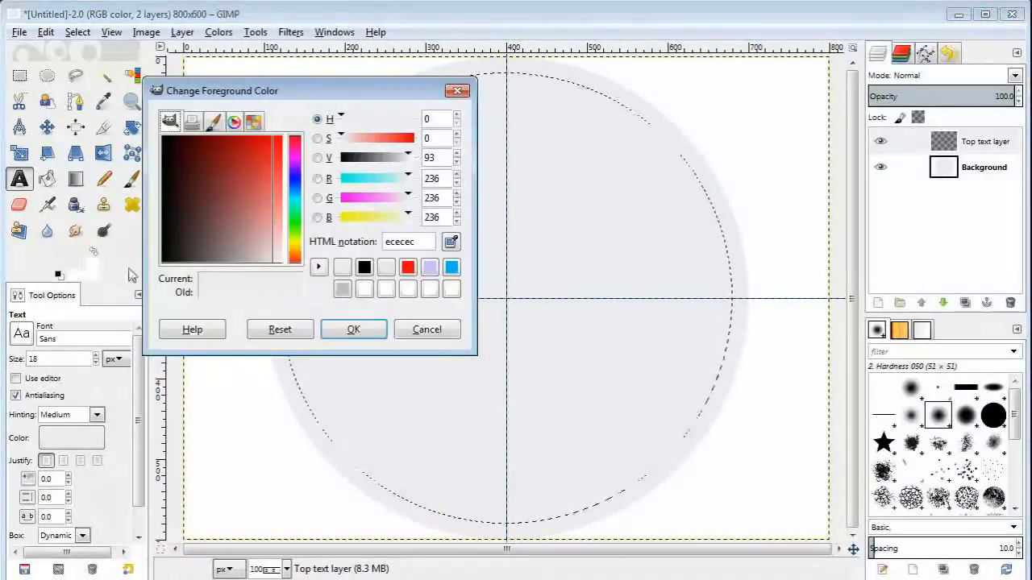
click(365, 268)
click(353, 327)
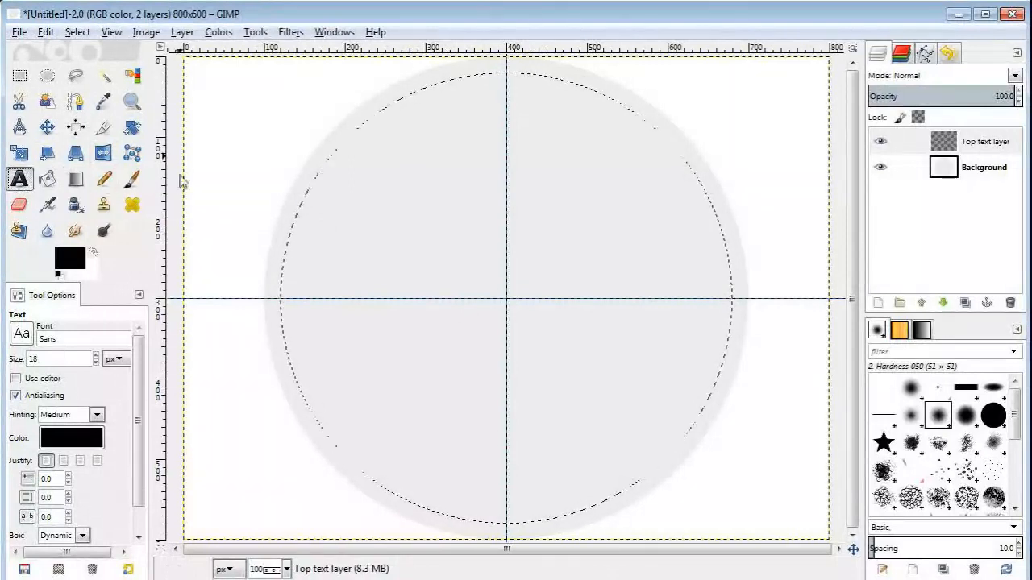
click(275, 171)
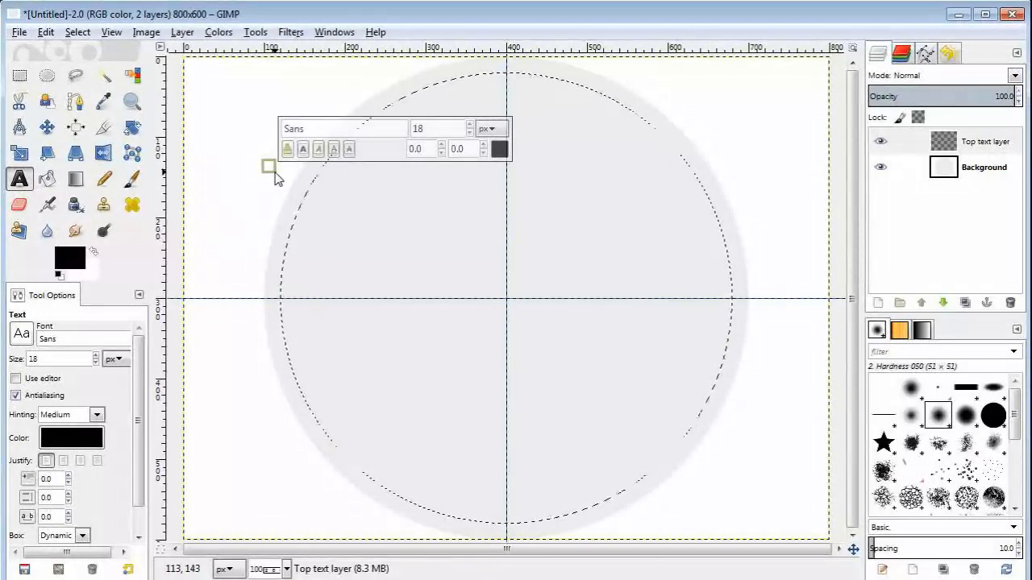
text(Text for top of )
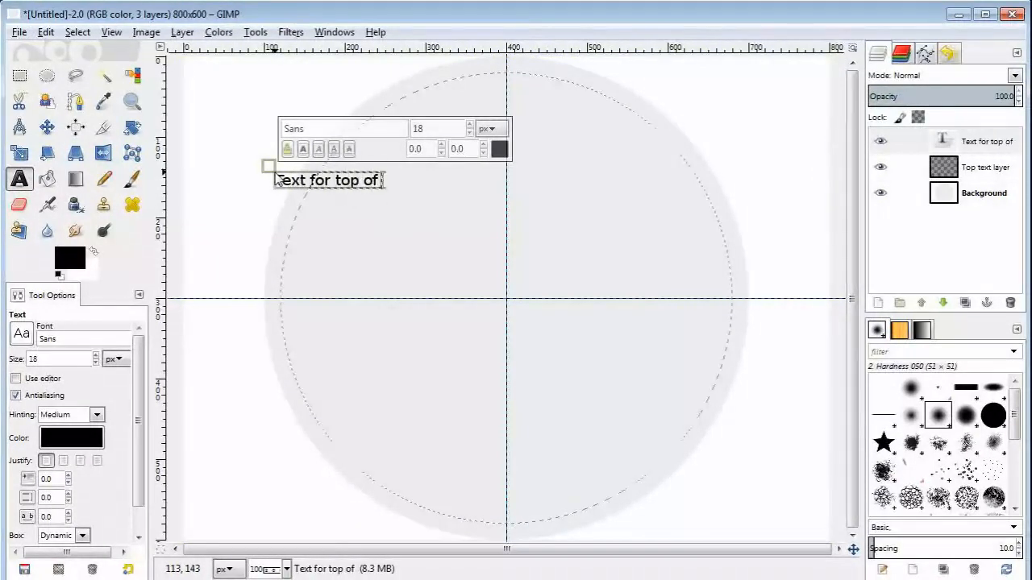
text(screen)
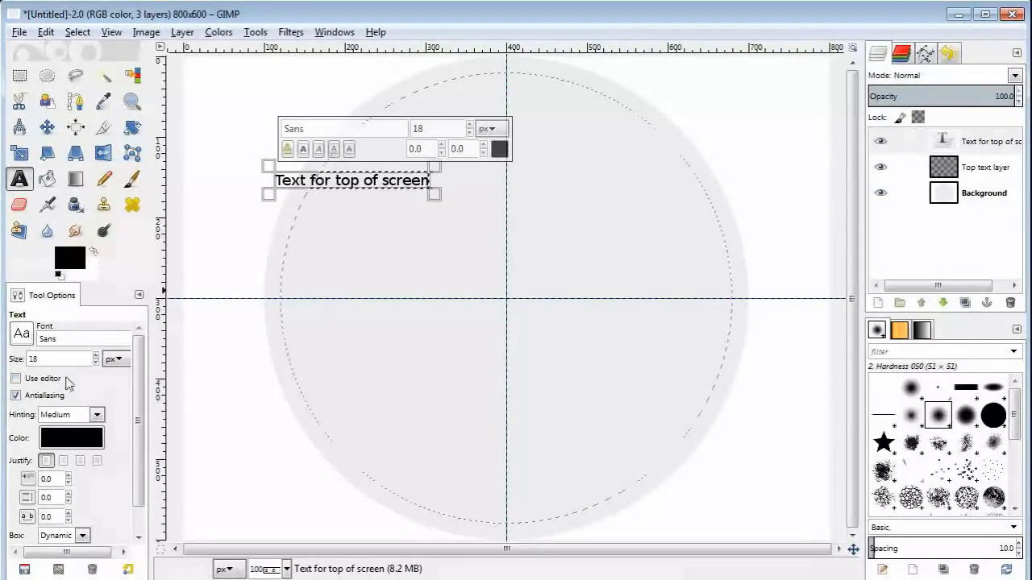
Increase the font size of the "Text for top of screen" text to 33 px.
click(96, 355)
click(96, 356)
click(96, 356)
click(96, 355)
click(96, 356)
click(96, 356)
click(96, 355)
click(96, 356)
click(96, 355)
click(96, 355)
click(96, 356)
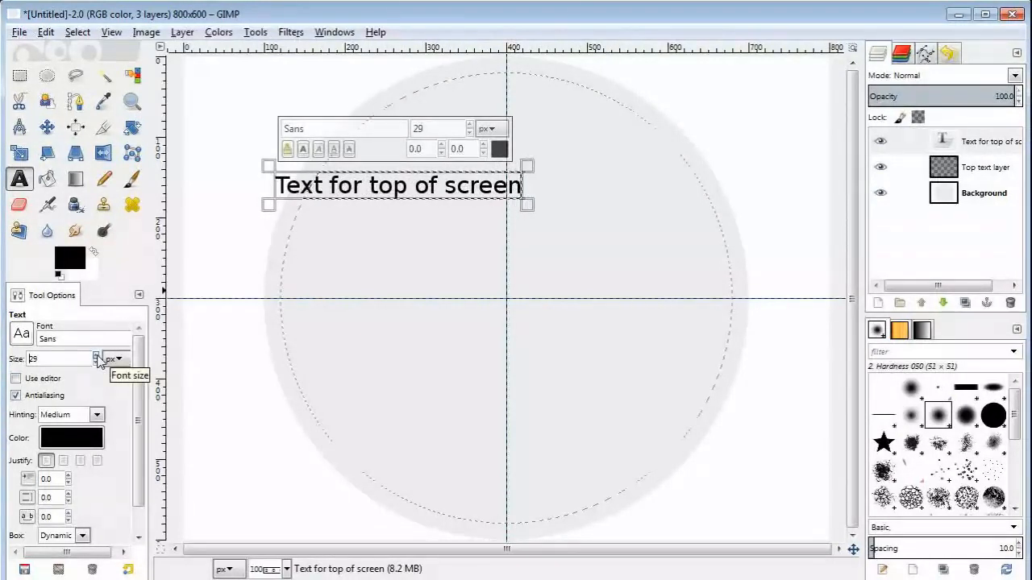
click(96, 356)
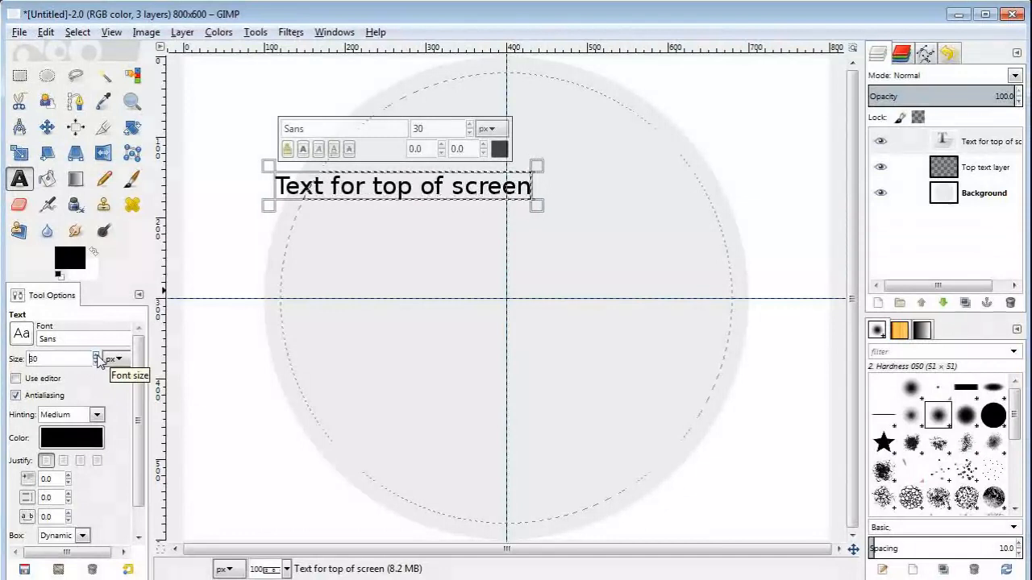
click(96, 356)
click(96, 355)
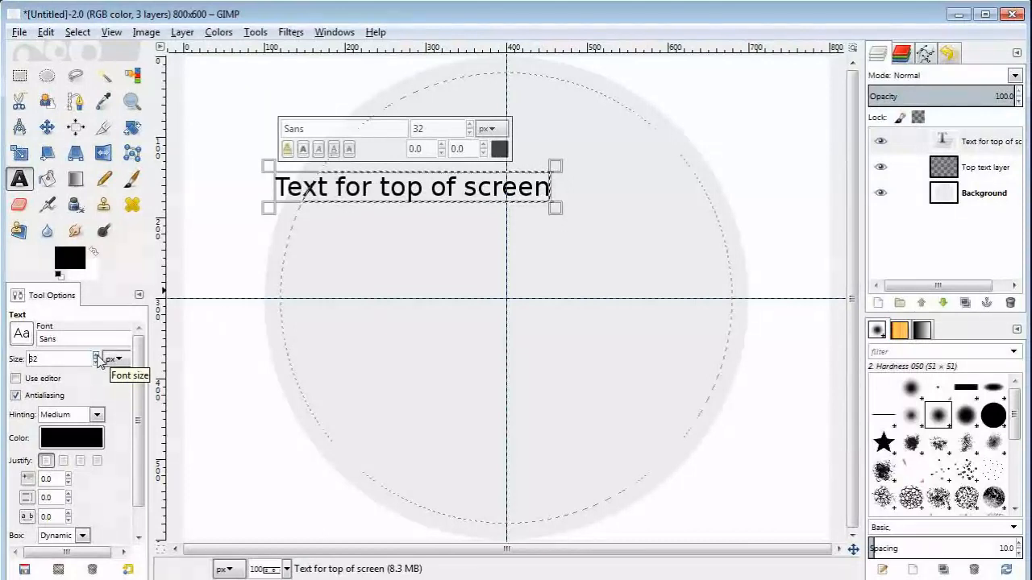
click(97, 356)
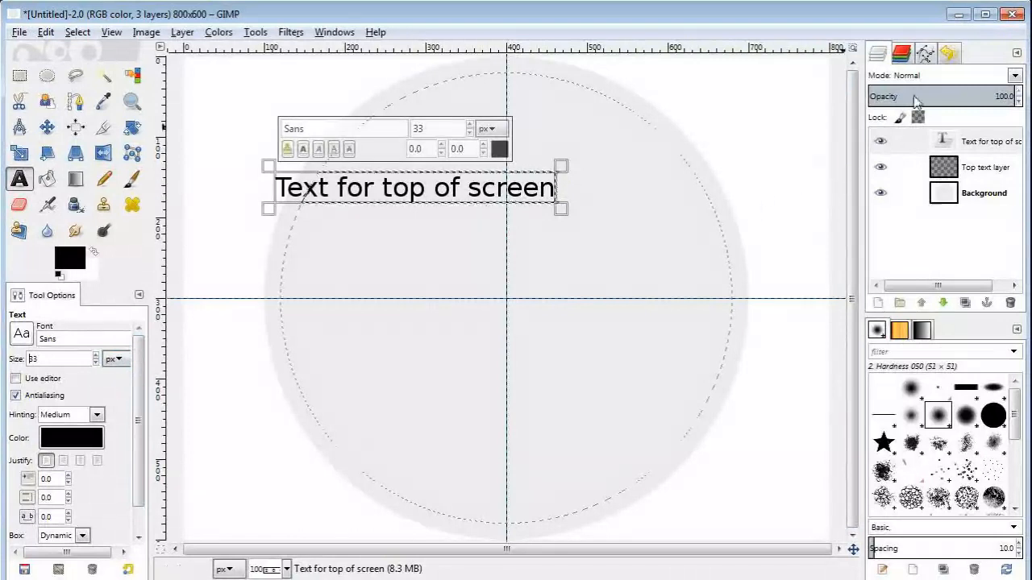
Bend the "Text for top of screen" layer along the circular path with Text along Path.
click(987, 142)
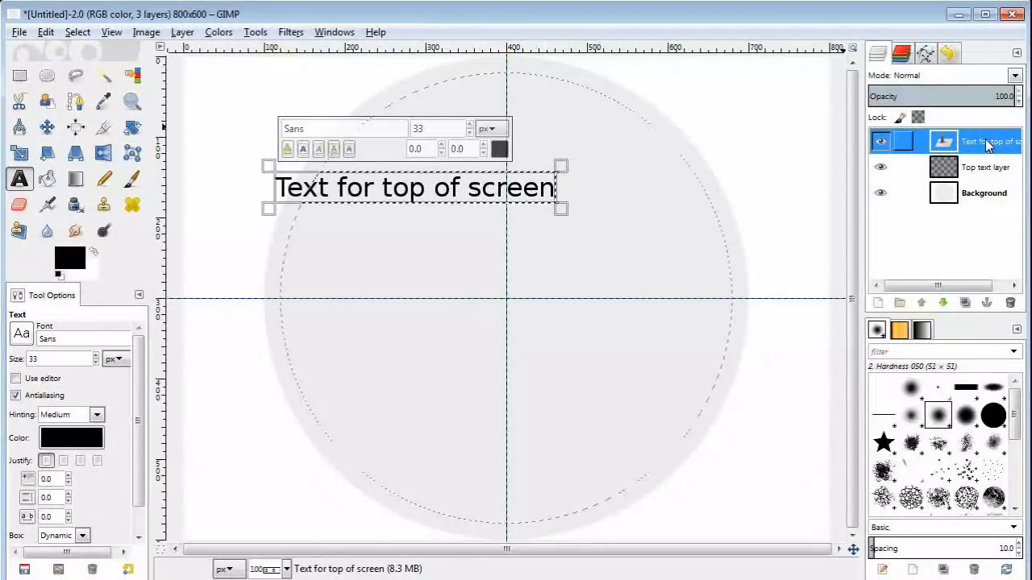
right_click(986, 144)
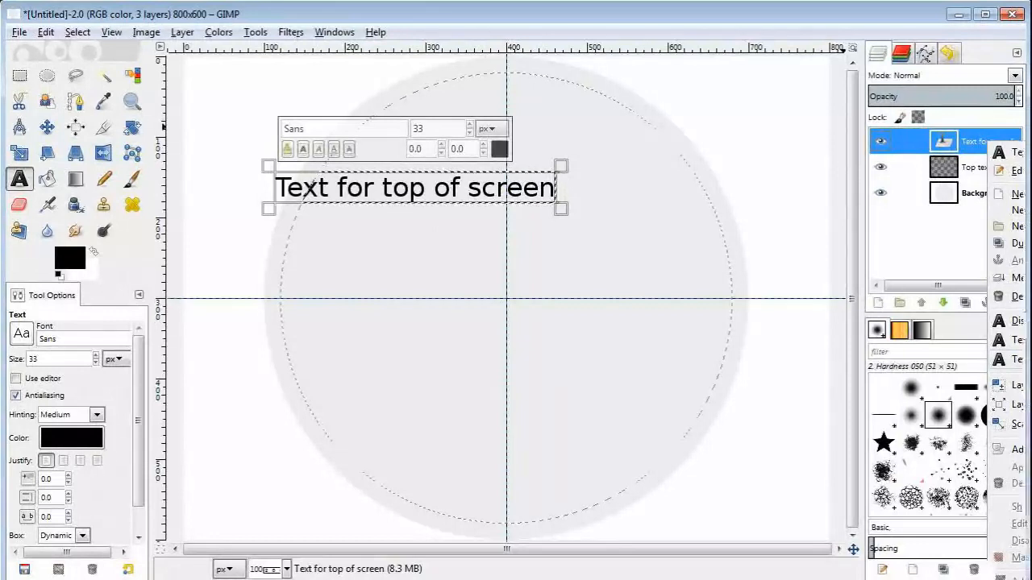
click(1018, 358)
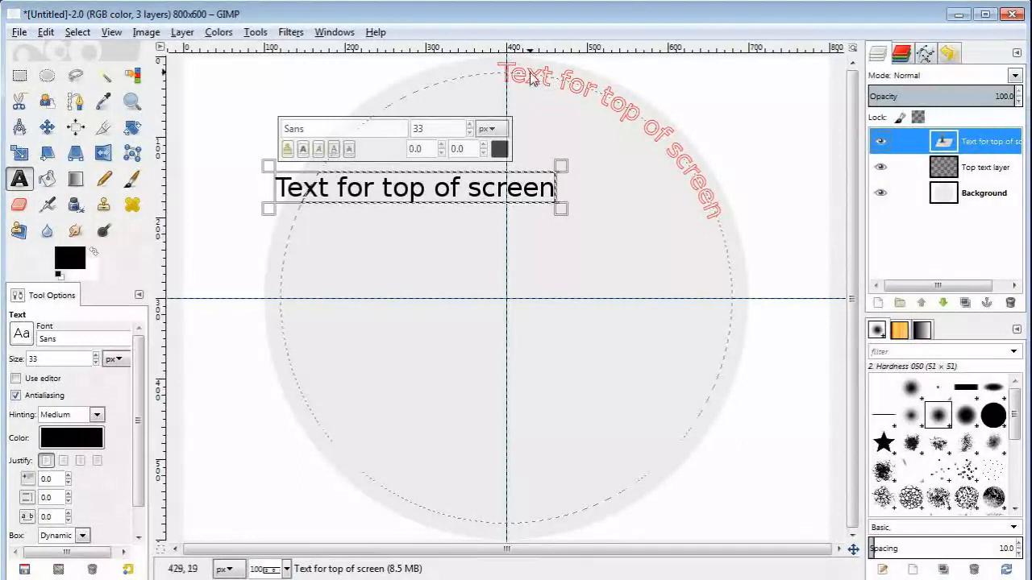
Toggle the curved text path's visibility off and on in the Paths dialog, then return to the layer list.
click(927, 55)
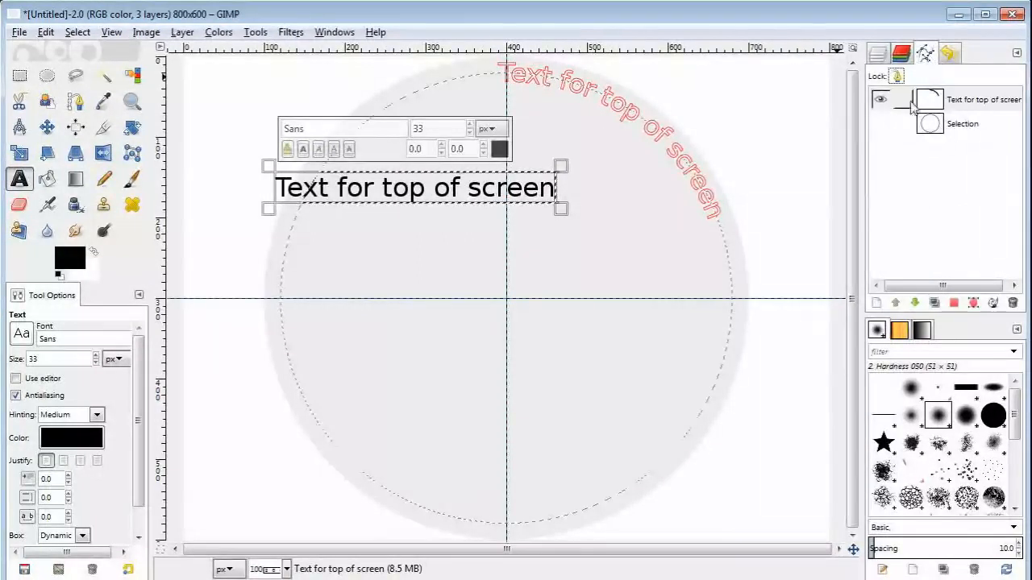
click(881, 100)
click(881, 100)
click(881, 99)
click(881, 99)
click(879, 55)
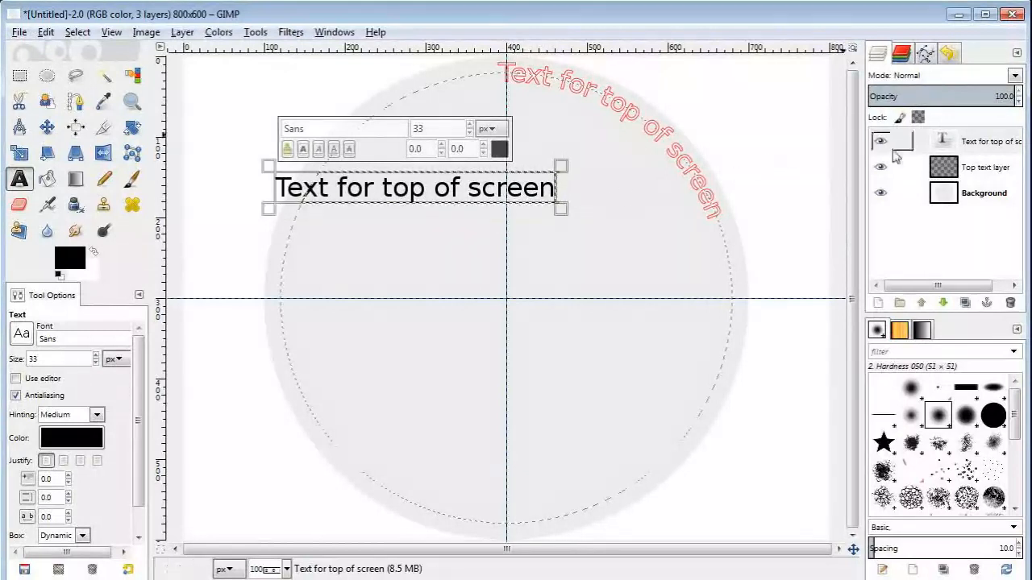
Delete the straight "Text for top of screen" layer and make the Top text layer active.
click(991, 147)
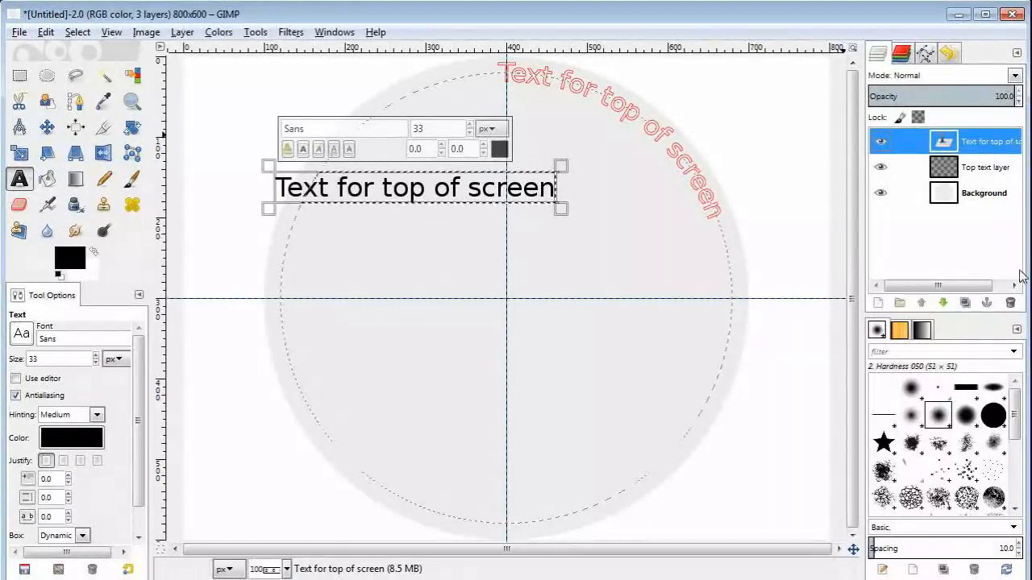
click(1011, 304)
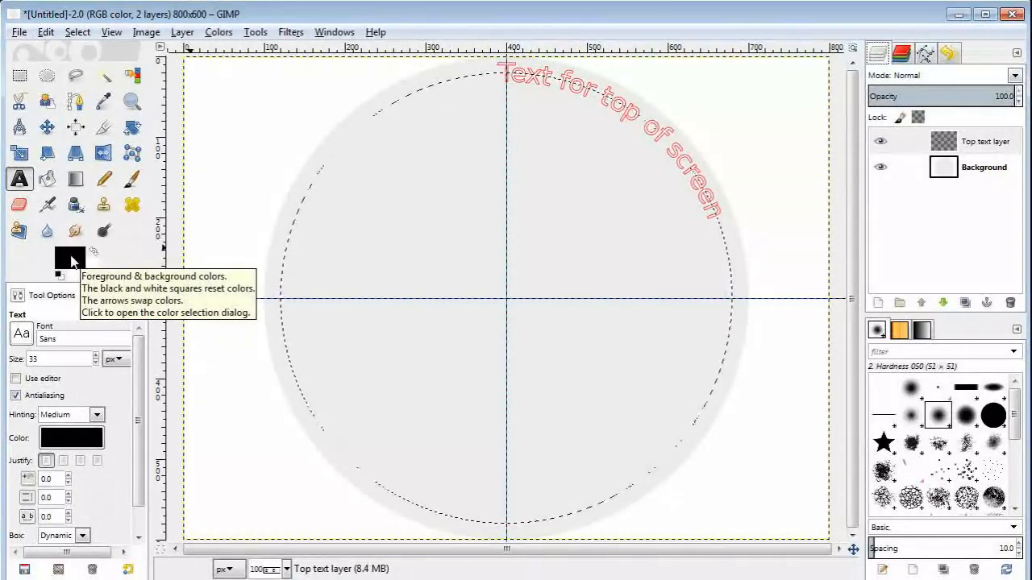
click(985, 149)
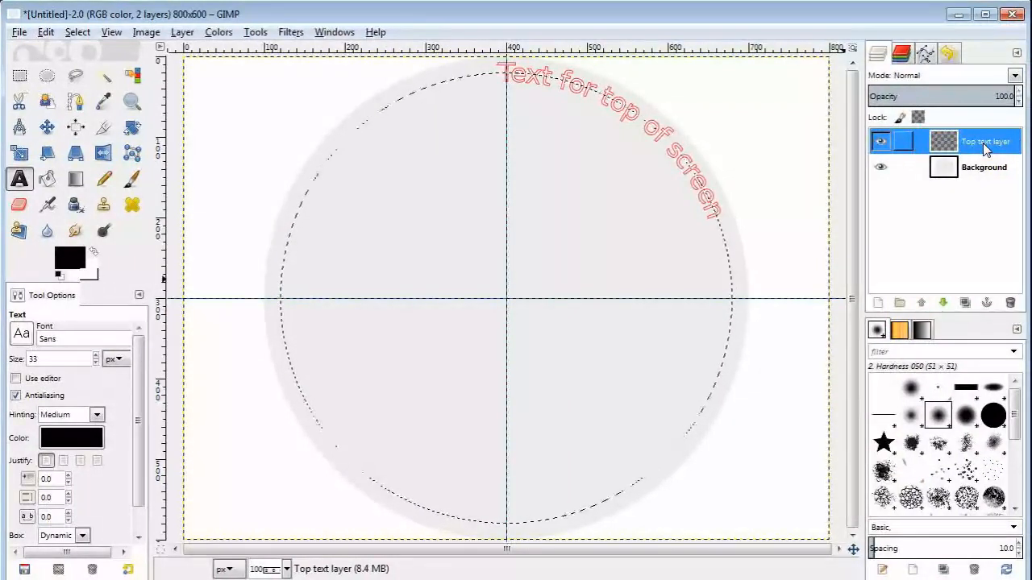
Turn the curved text path into a selection and stroke the path with a 6 px solid-colour line on the Top text layer.
click(926, 53)
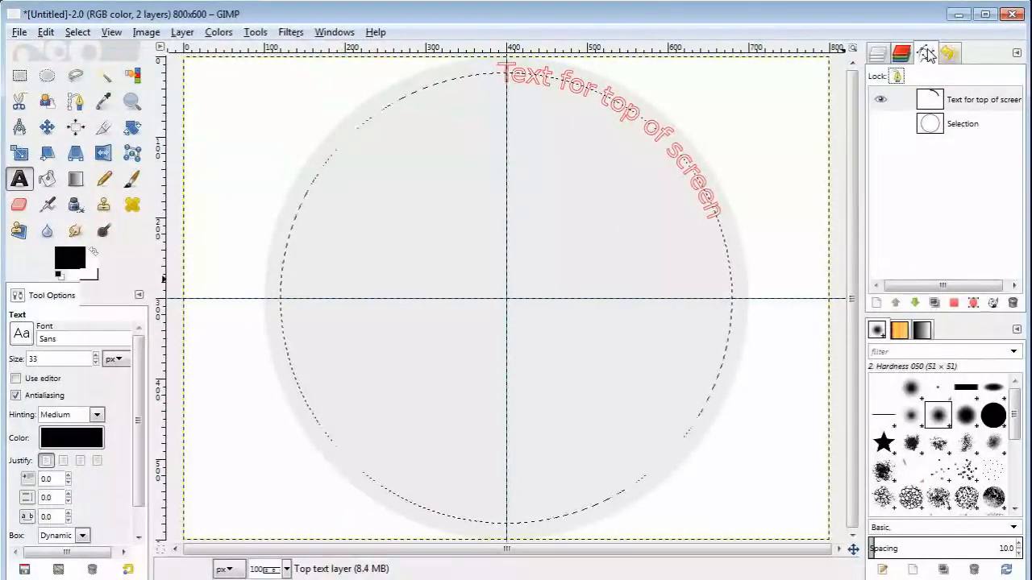
click(954, 303)
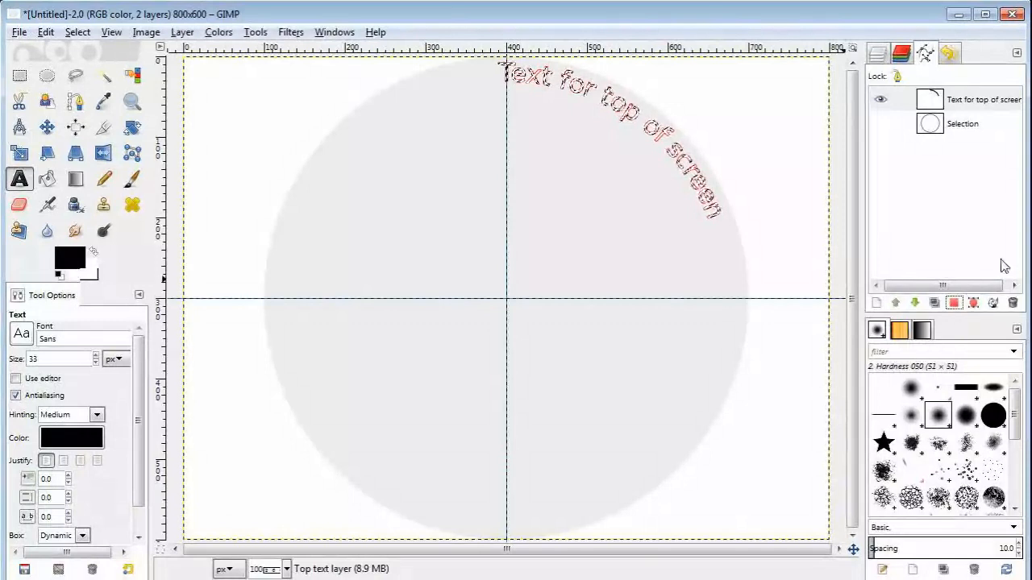
click(993, 308)
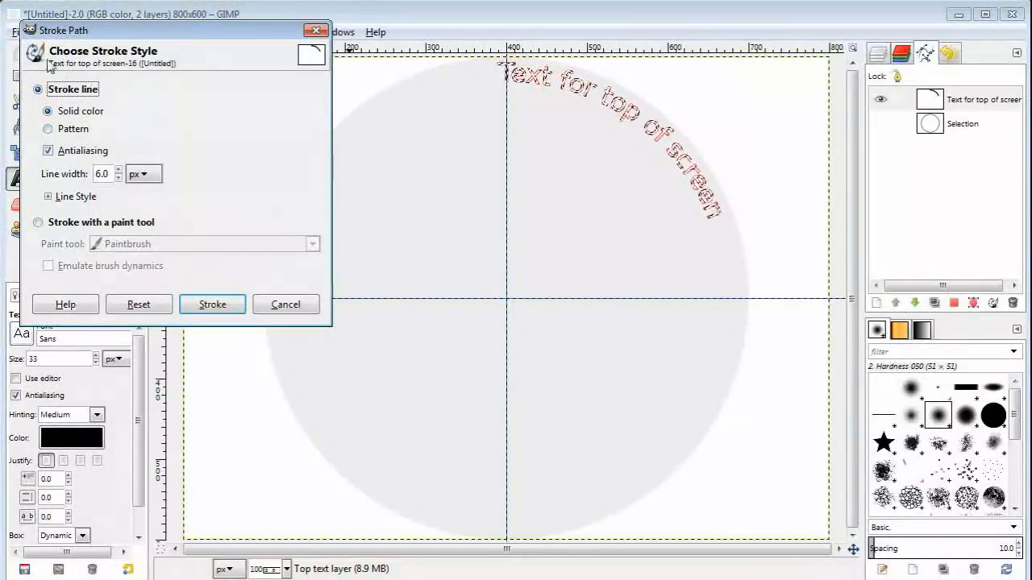
click(212, 305)
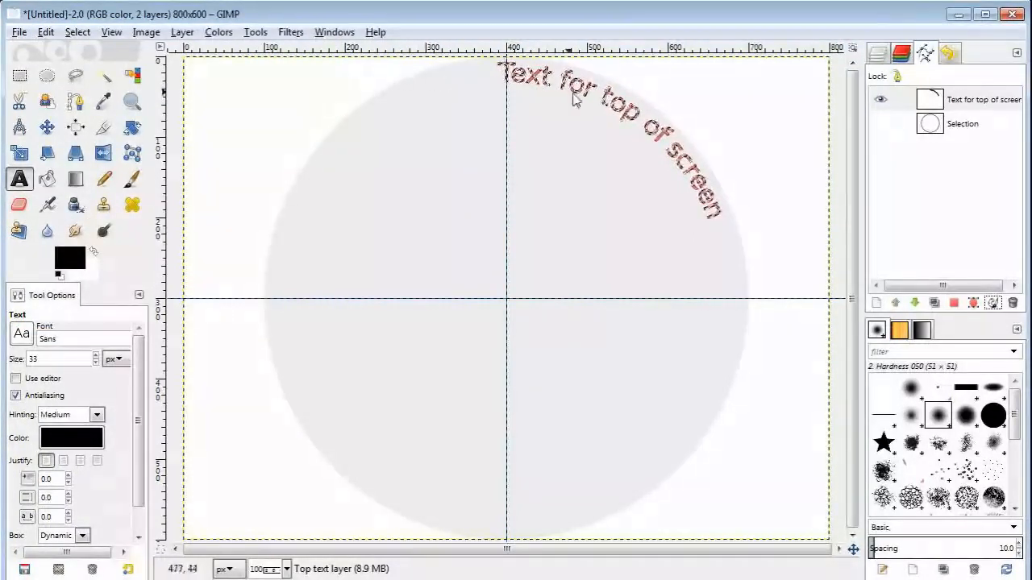
Hide the curved text path and clear the selection.
click(881, 100)
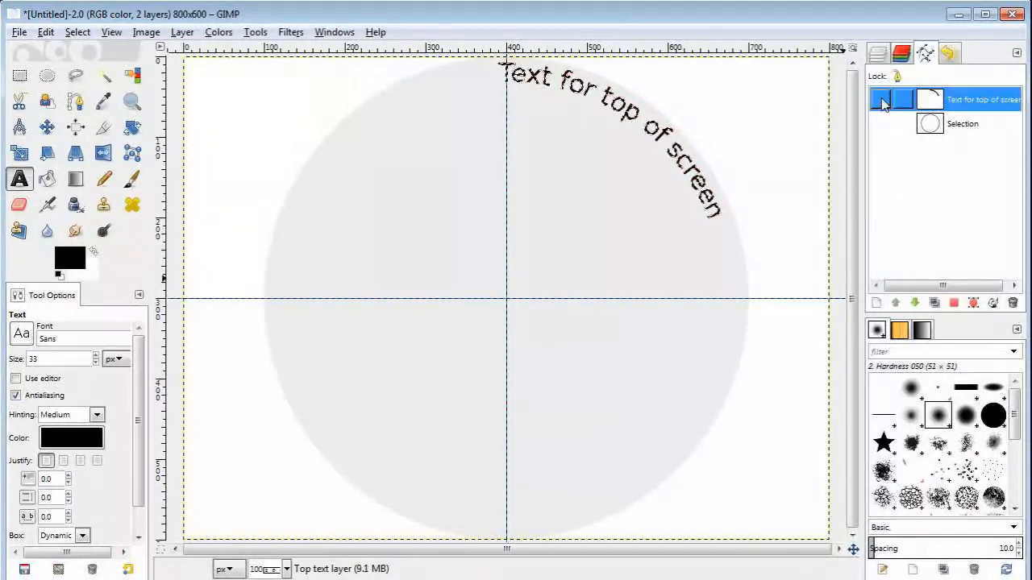
click(76, 32)
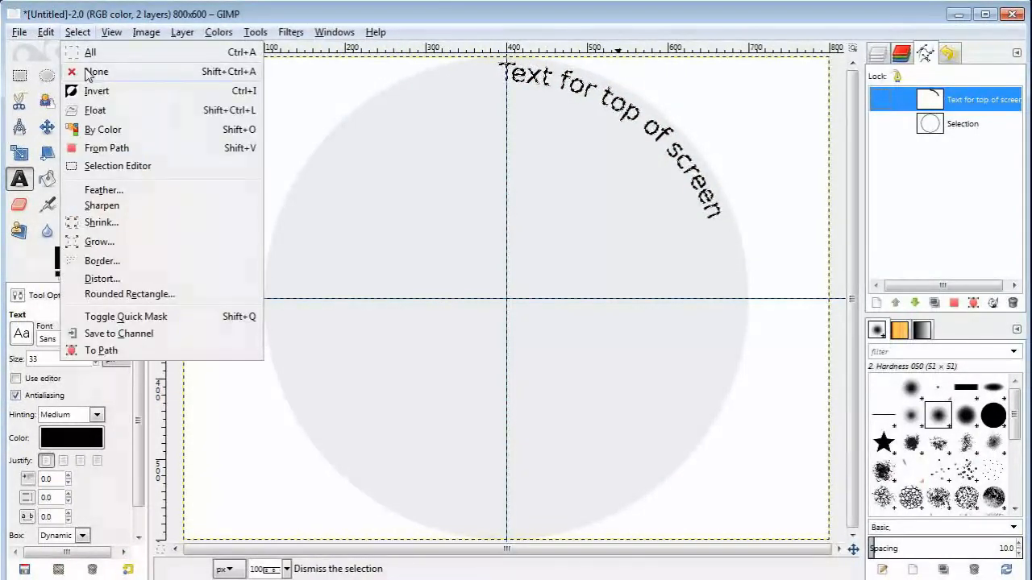
click(89, 70)
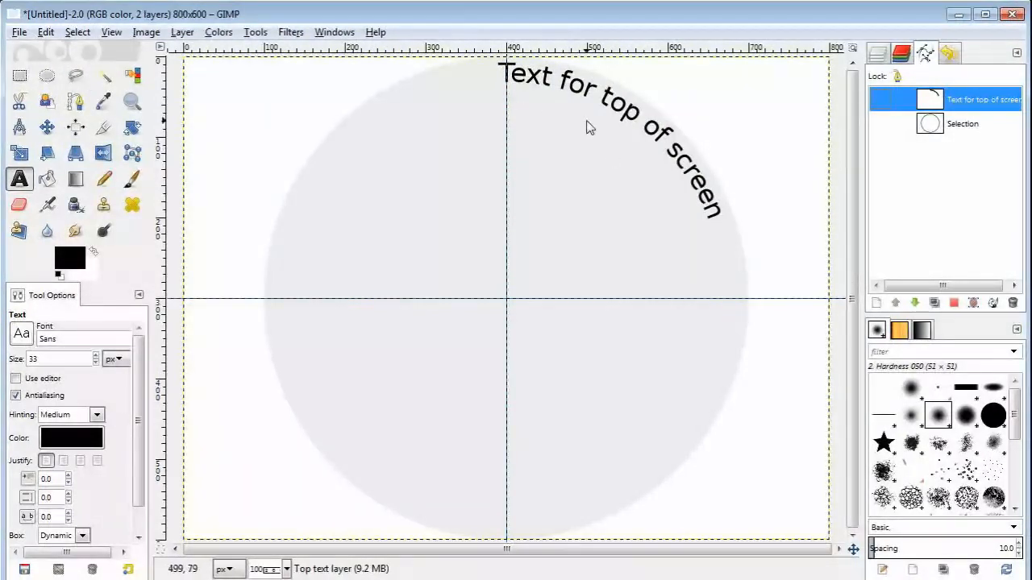
Rotate the Top text layer by -37.33° about the canvas centre at 400, 300 so the curved text sits across the top.
click(877, 54)
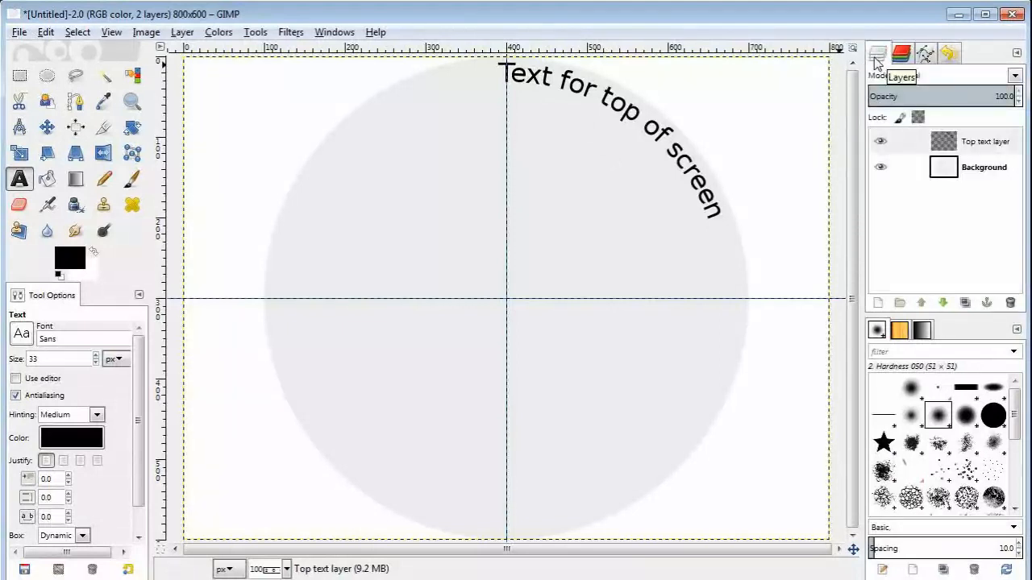
click(983, 153)
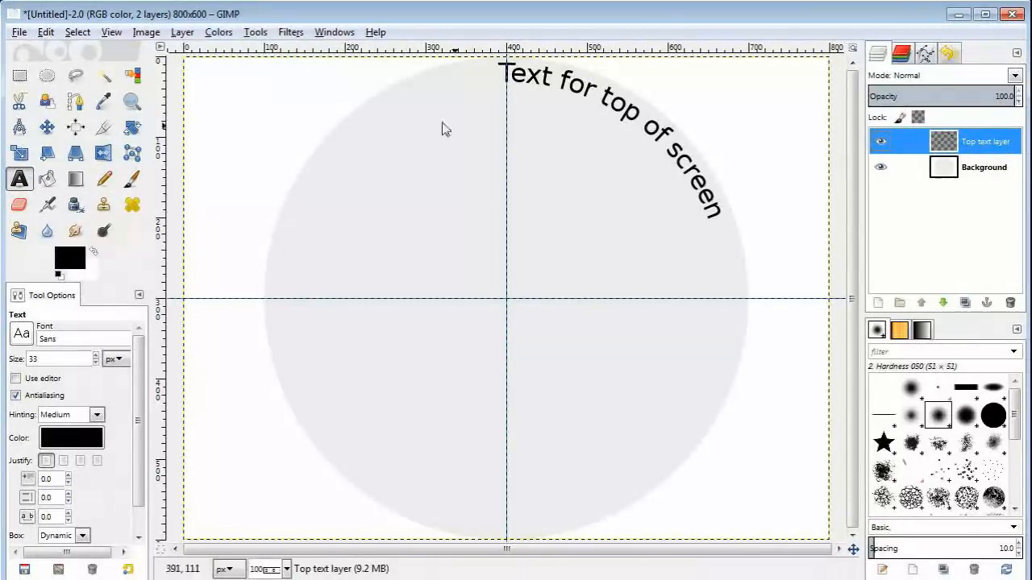
click(133, 129)
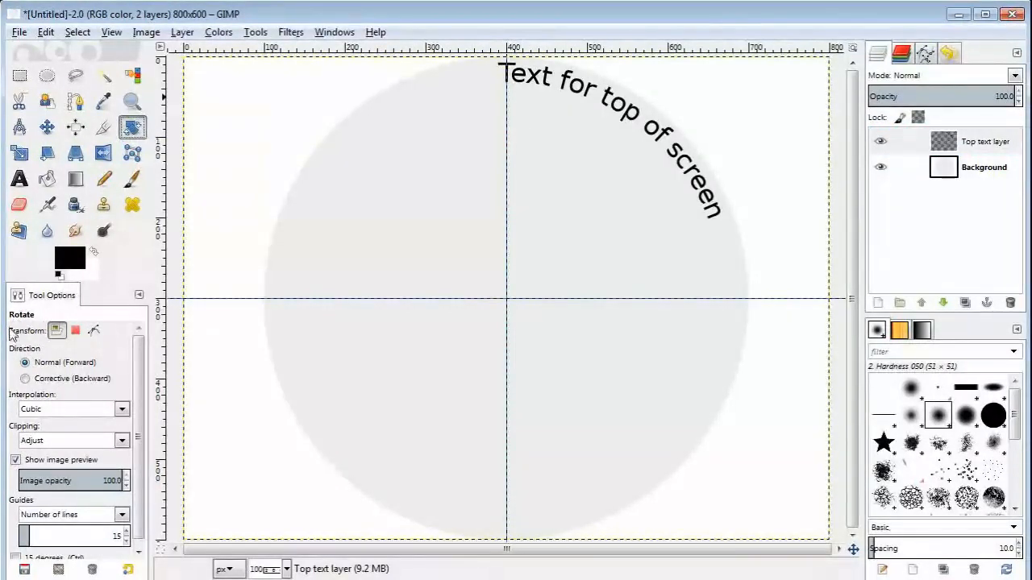
click(56, 332)
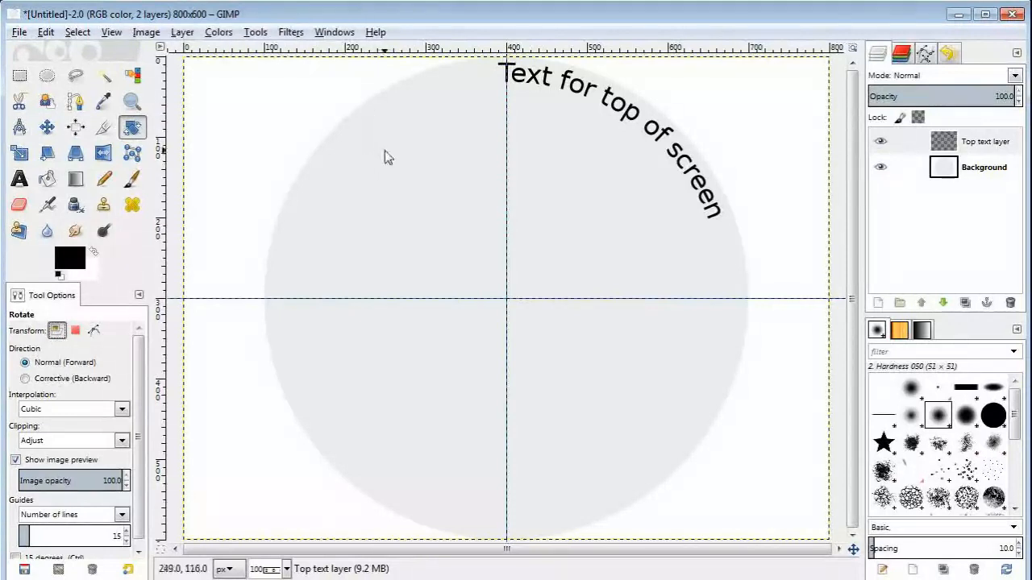
click(553, 84)
drag(553, 84, 409, 138)
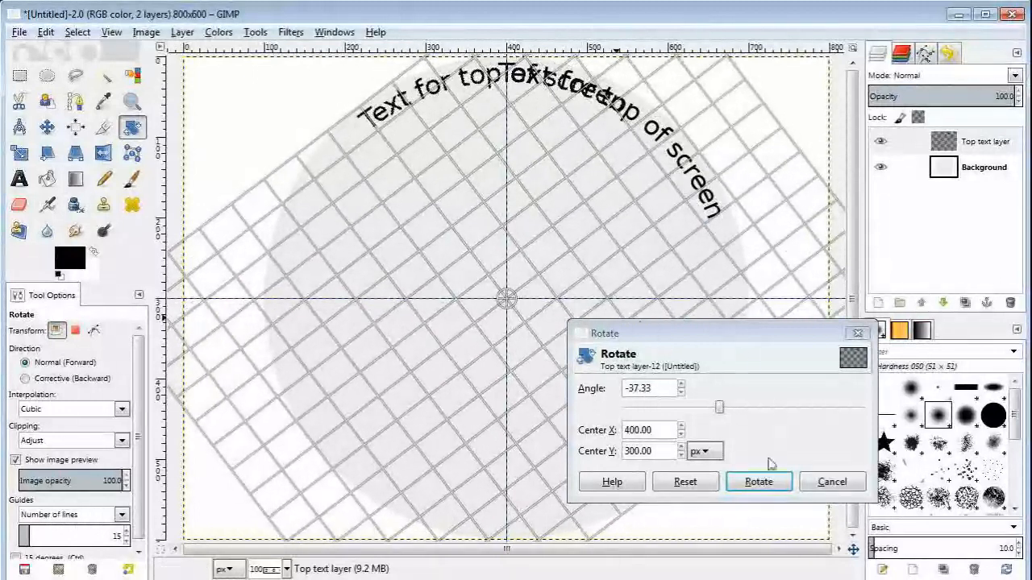
click(759, 482)
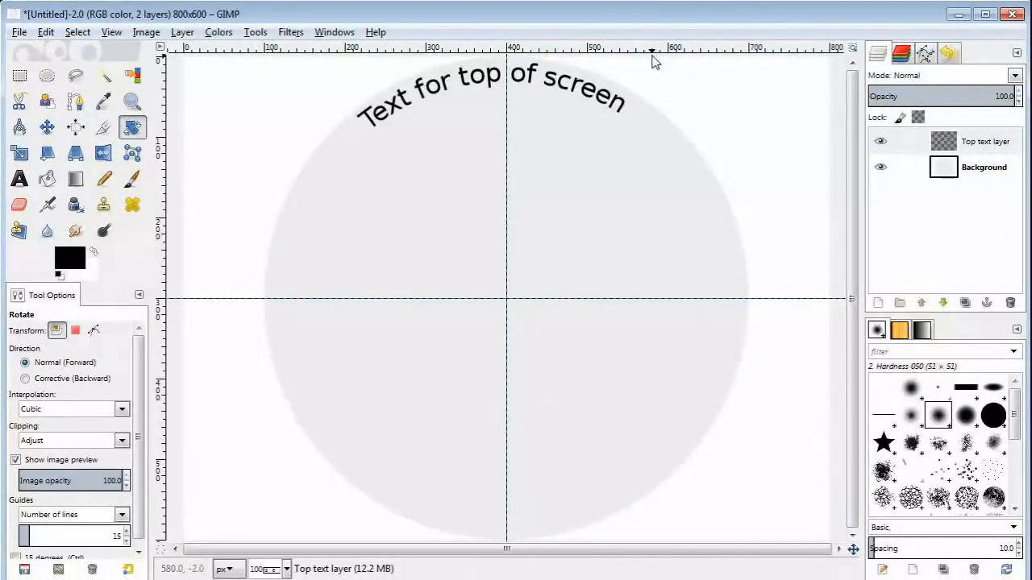
Level the curved top text by rotating its layer 3.08° against a temporary horizontal guide at 79 px, and remove that guide.
drag(652, 50, 652, 127)
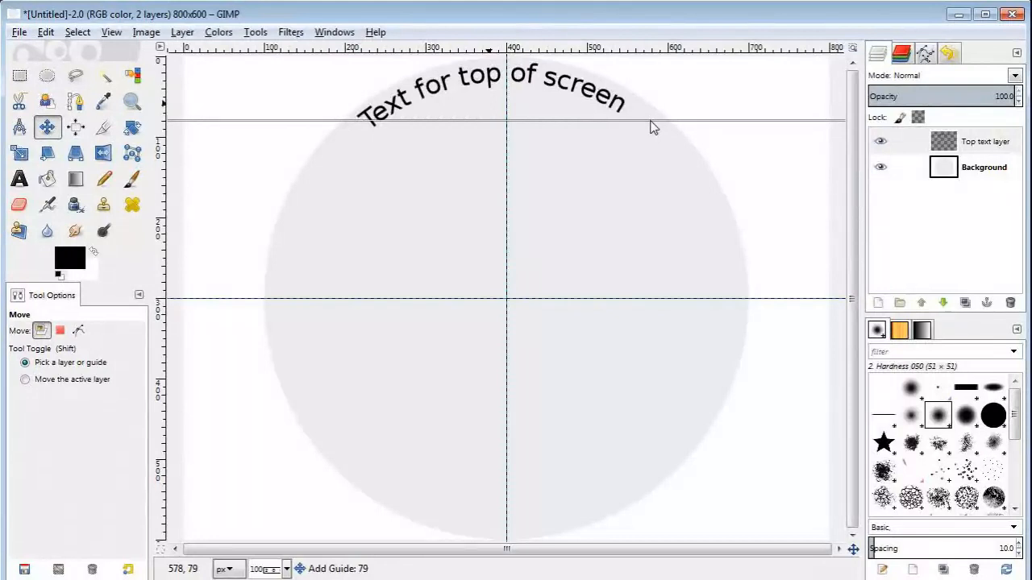
drag(652, 126, 652, 127)
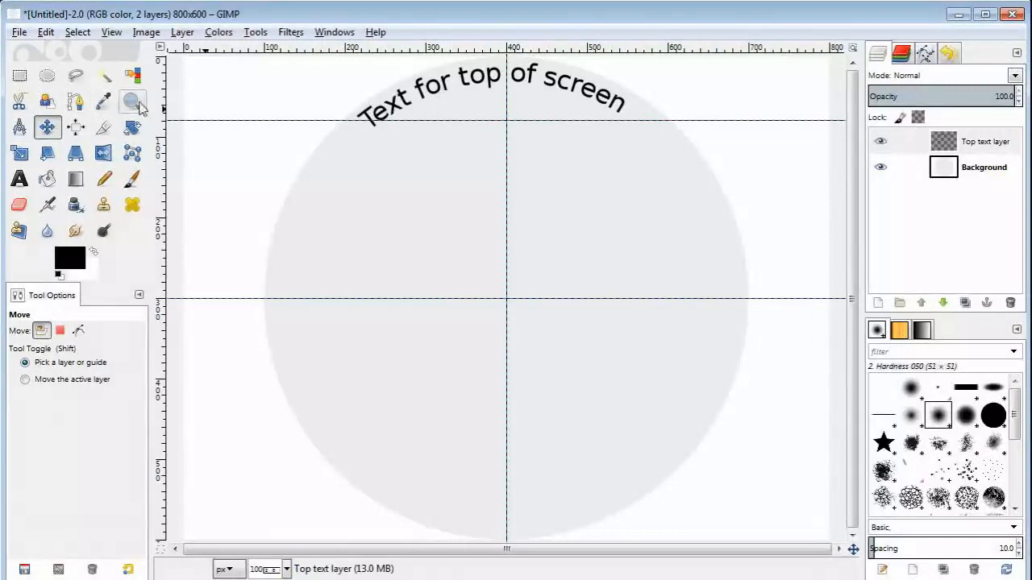
click(133, 126)
click(453, 96)
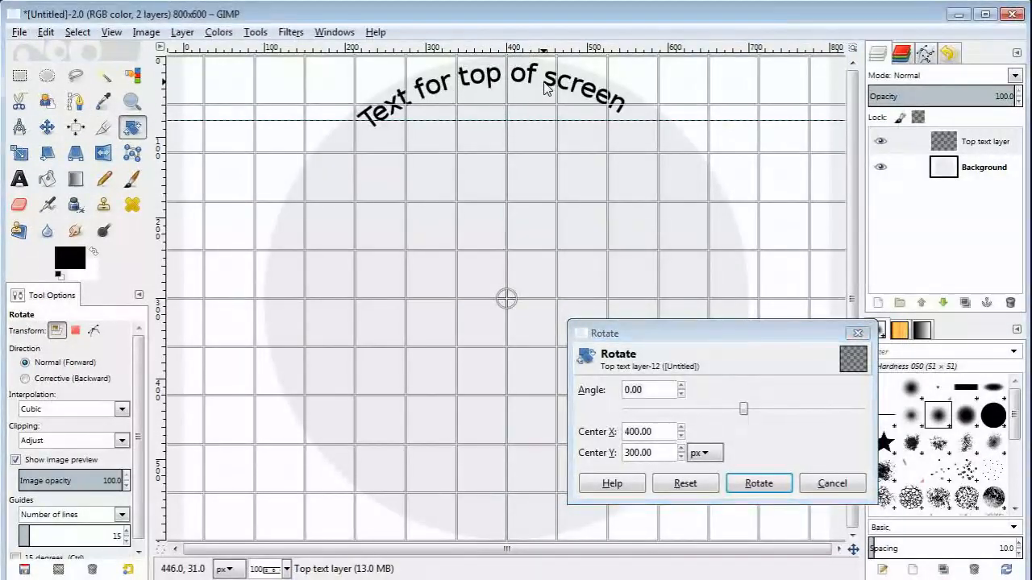
drag(545, 88, 557, 97)
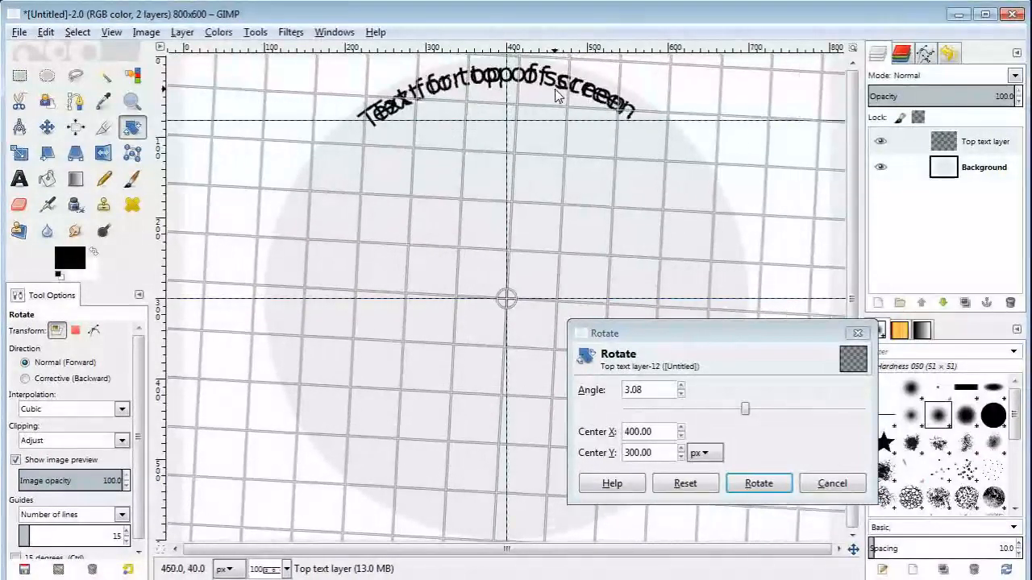
click(754, 483)
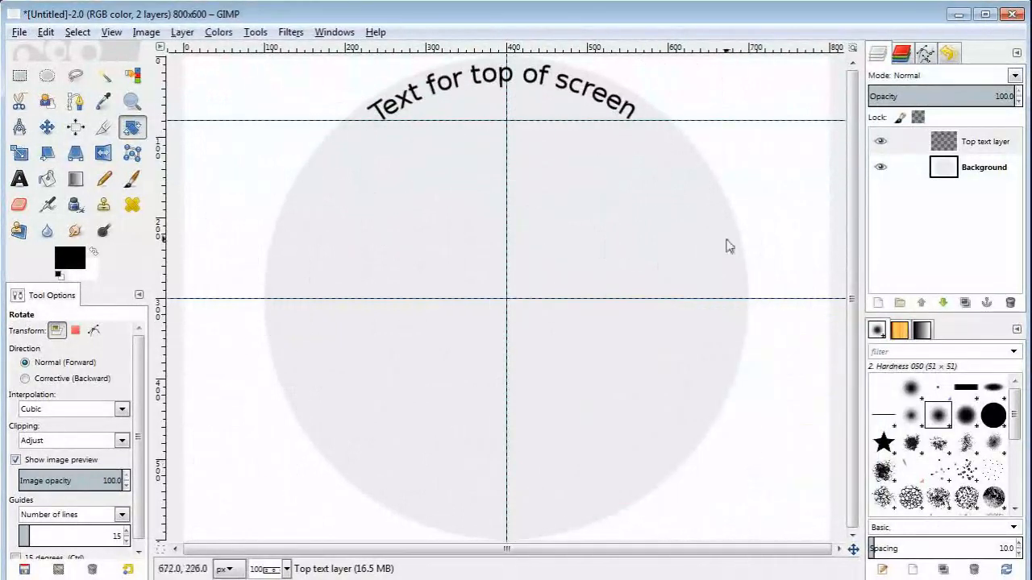
click(46, 127)
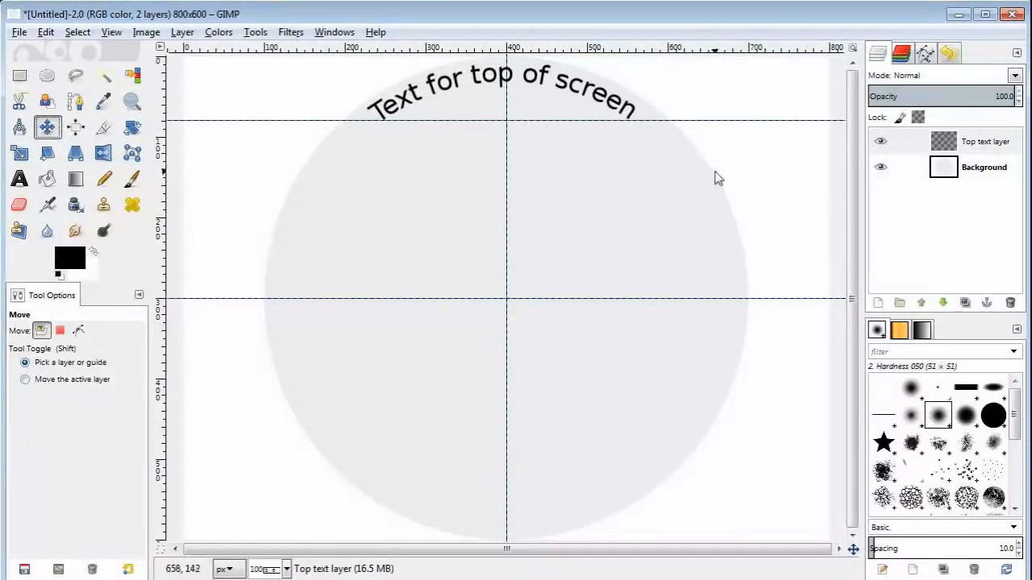
drag(735, 122, 722, 47)
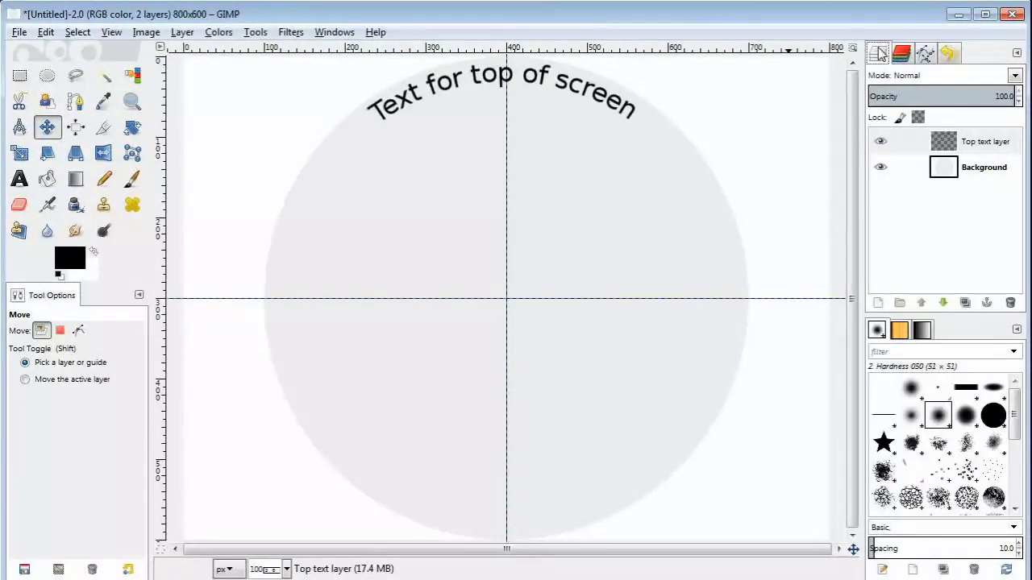
Create a transparent 800x600 layer named Bottom text layer and make the Top text layer active.
click(878, 303)
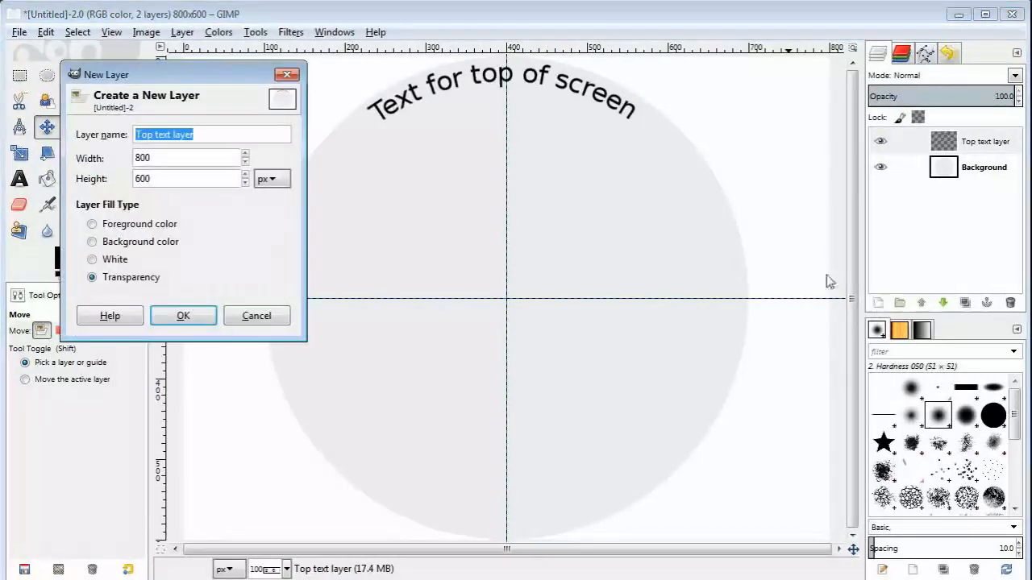
click(248, 139)
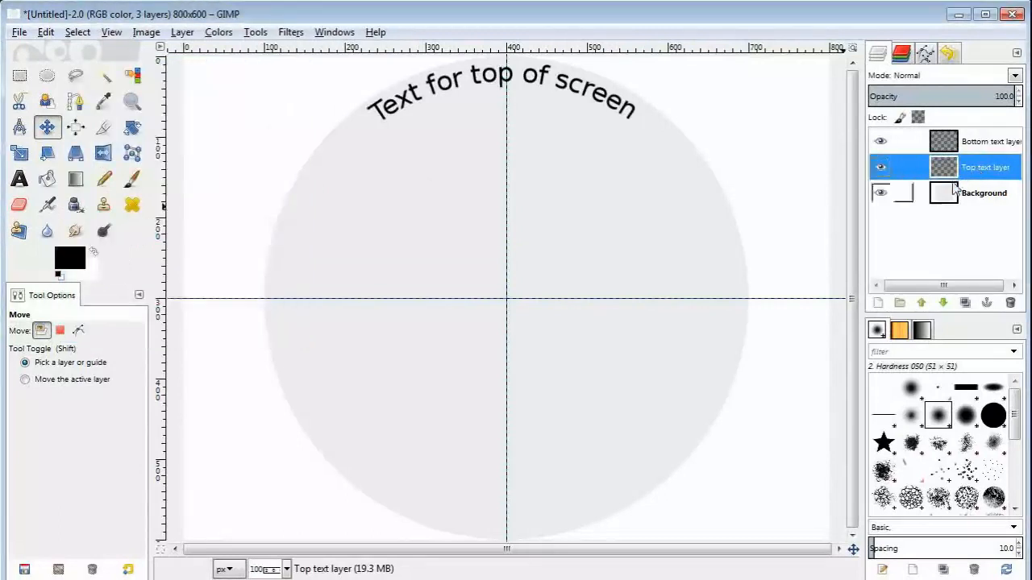
Add the text "Text for bottom of screen" in 33 px Sans near the canvas's lower-left corner.
click(19, 178)
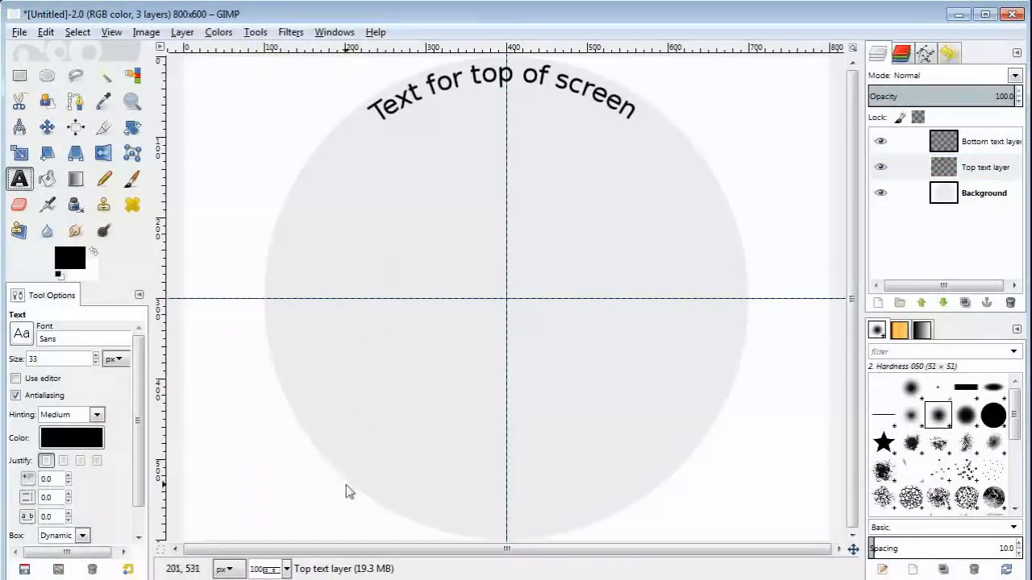
click(235, 509)
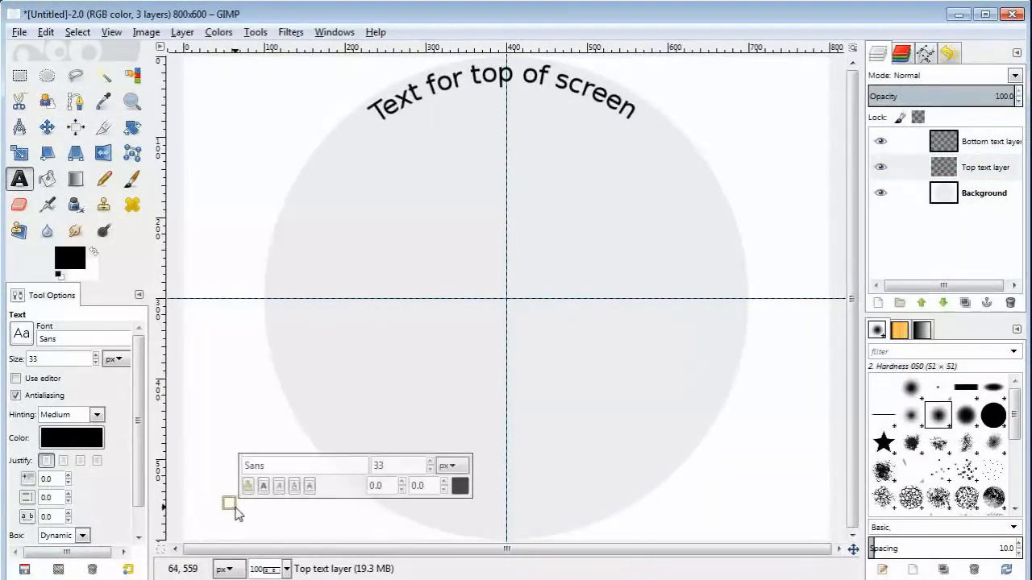
text(Text)
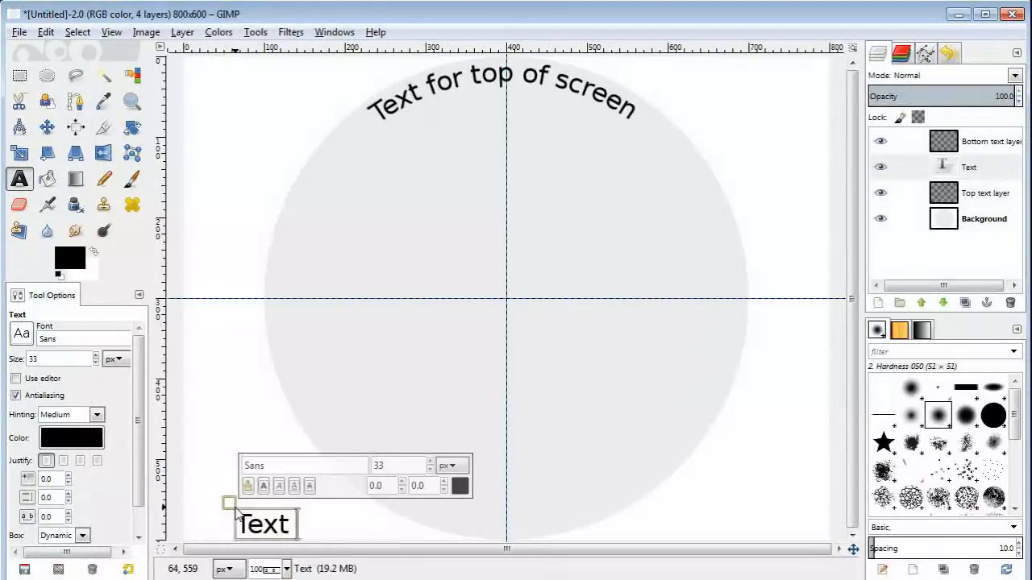
text( for bottom of screen)
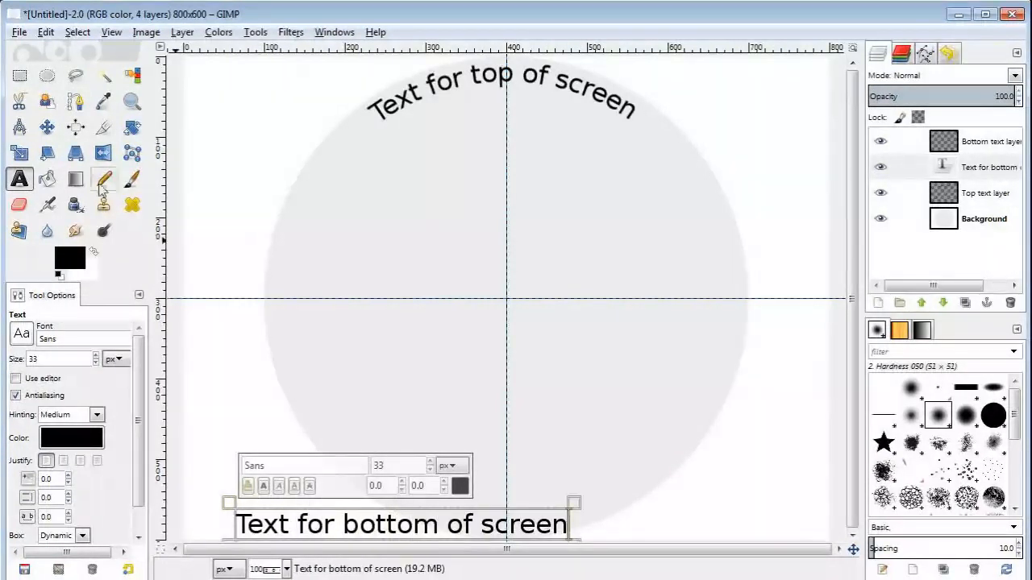
Set the font size of the bottom text to 28 px.
click(96, 362)
click(96, 363)
click(96, 363)
click(96, 363)
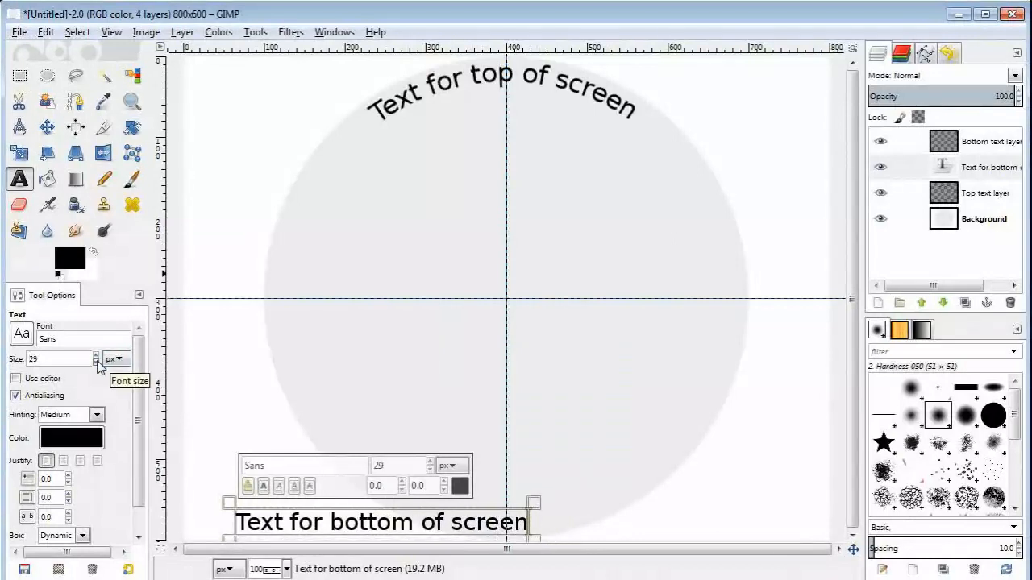
click(96, 362)
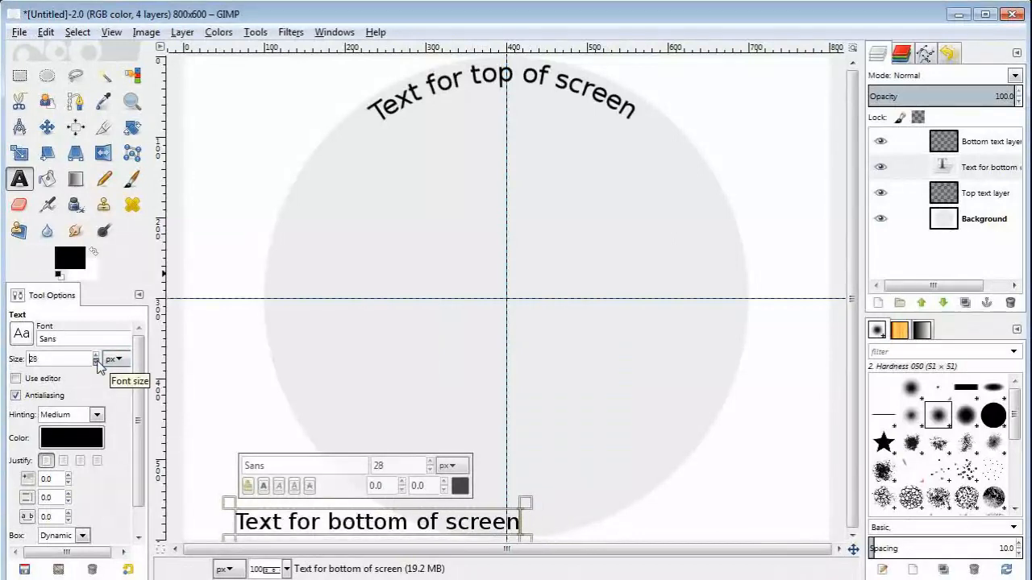
Delete the "Text for top of screen" path from the Paths dialog.
click(925, 58)
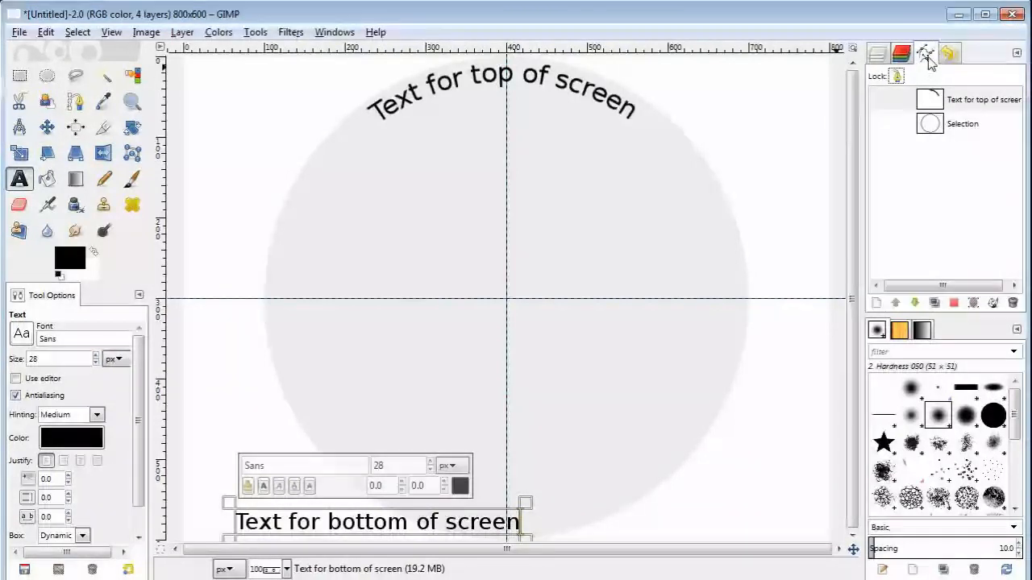
click(984, 99)
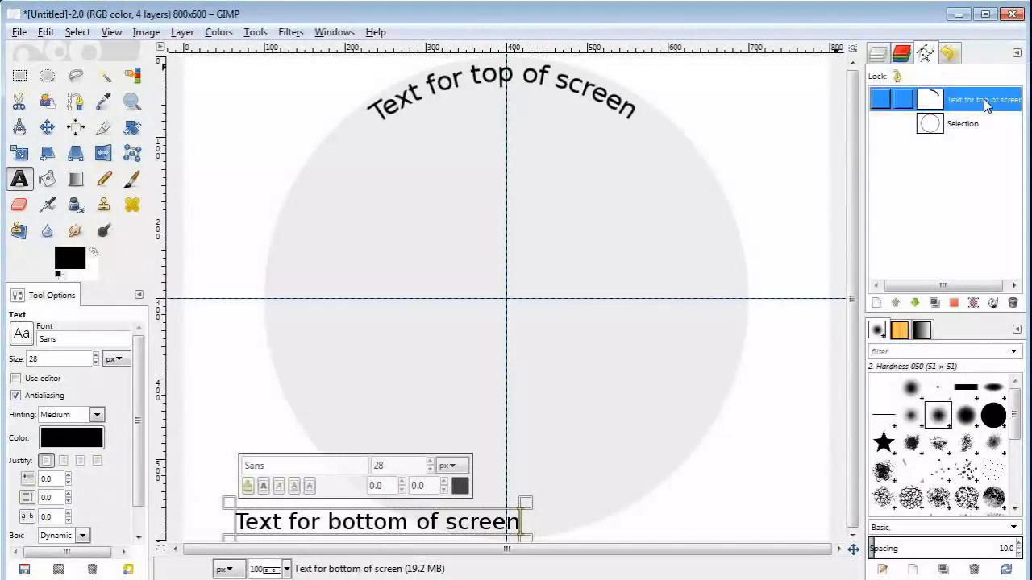
click(1013, 302)
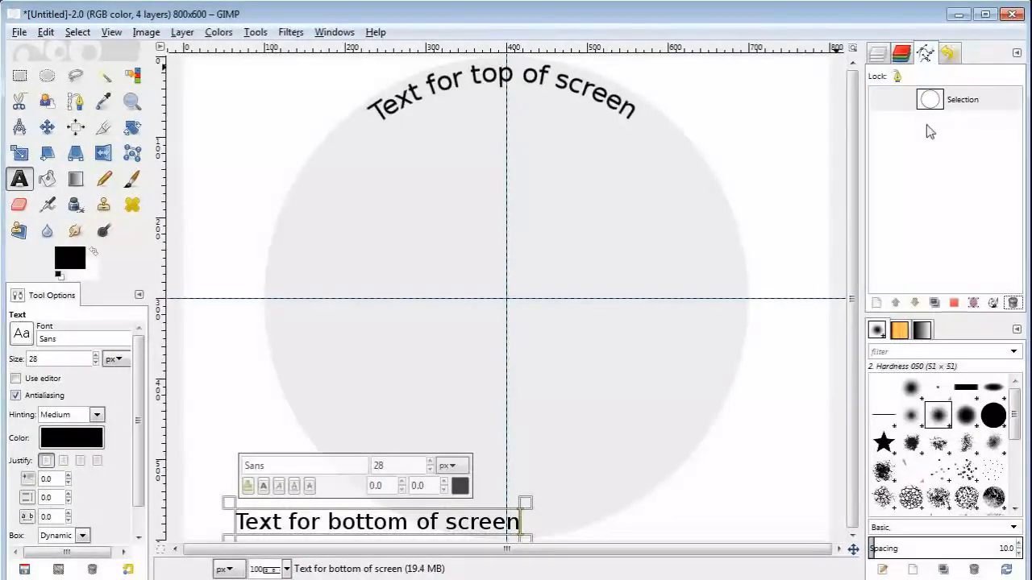
Flip the circular Selection path horizontally with the Flip tool set to affect paths.
click(984, 111)
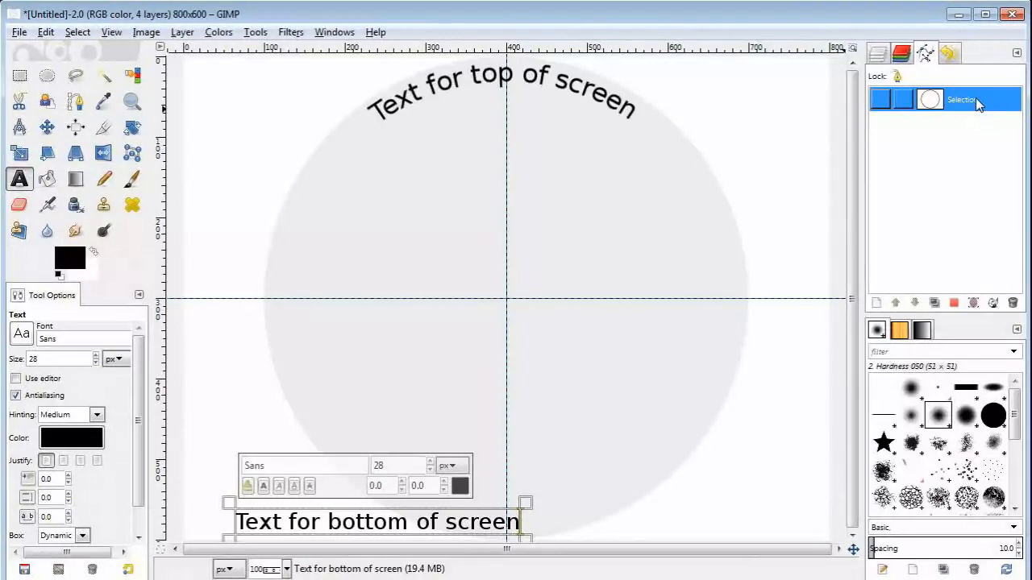
click(103, 156)
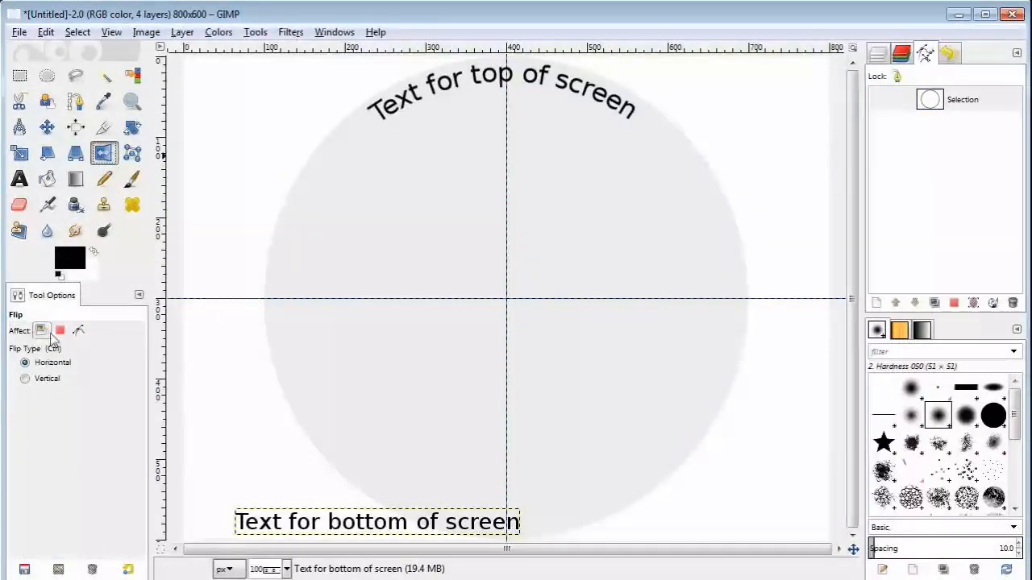
click(77, 331)
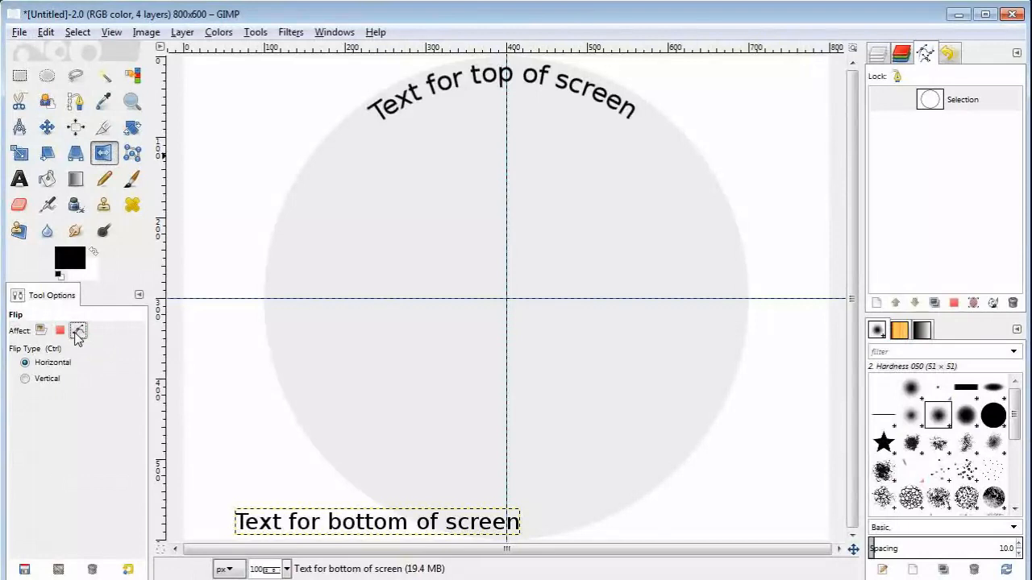
click(526, 255)
Apply Text along Path to the "Text for bottom of screen" layer using the circular path.
click(884, 55)
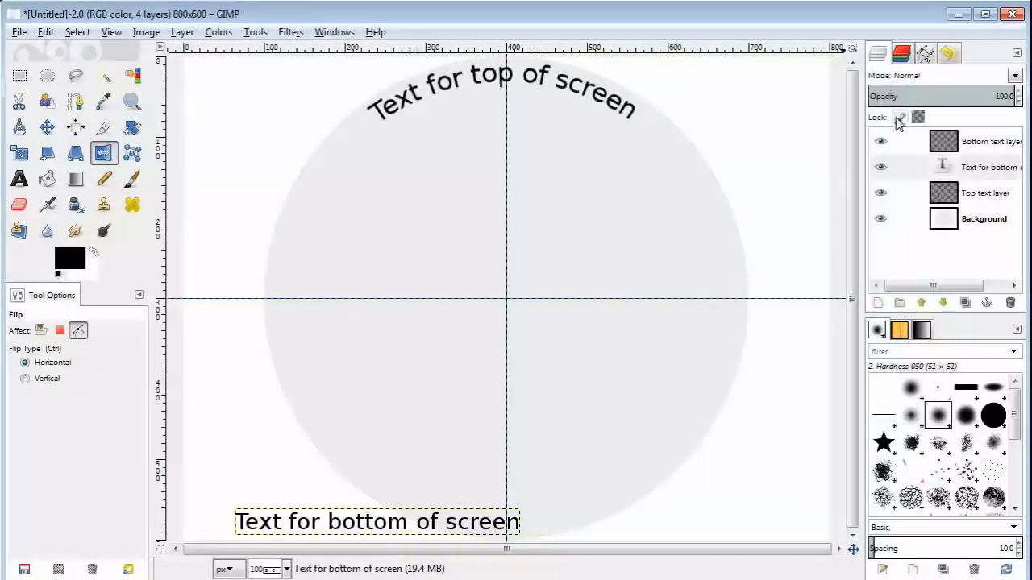
click(983, 176)
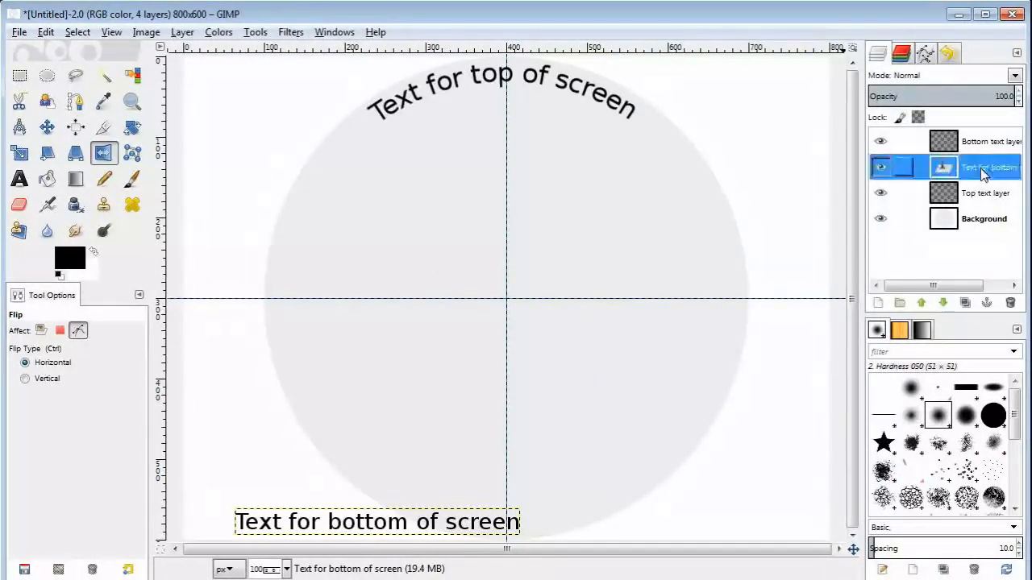
right_click(983, 169)
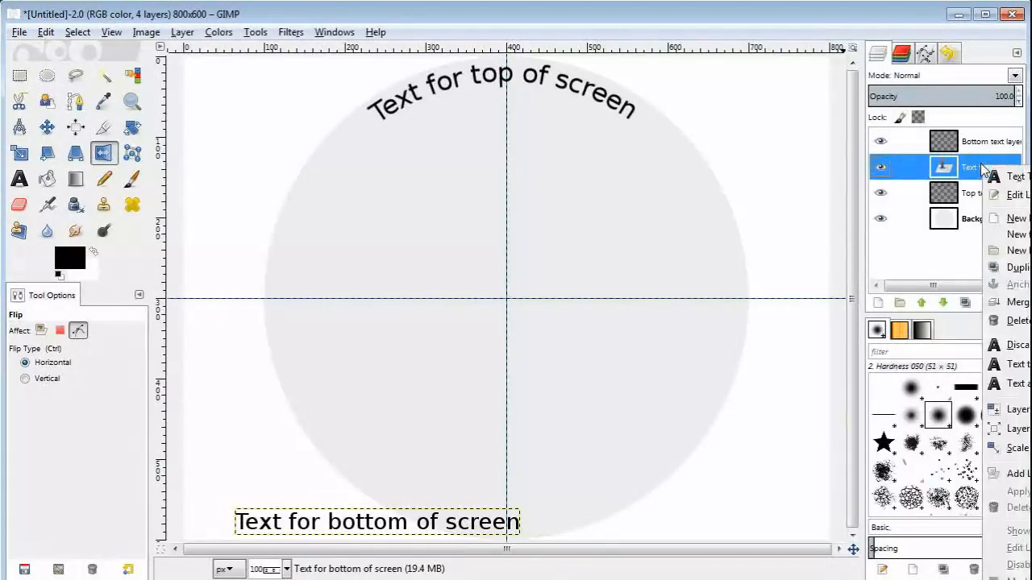
click(1027, 385)
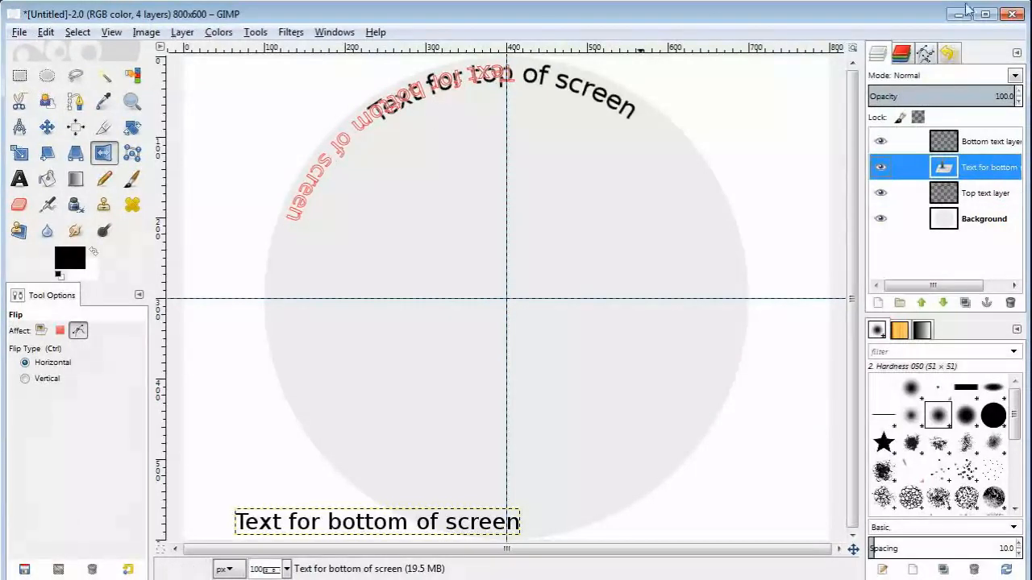
Hide the Top text layer and make the "Text for bottom of screen" path active.
click(878, 60)
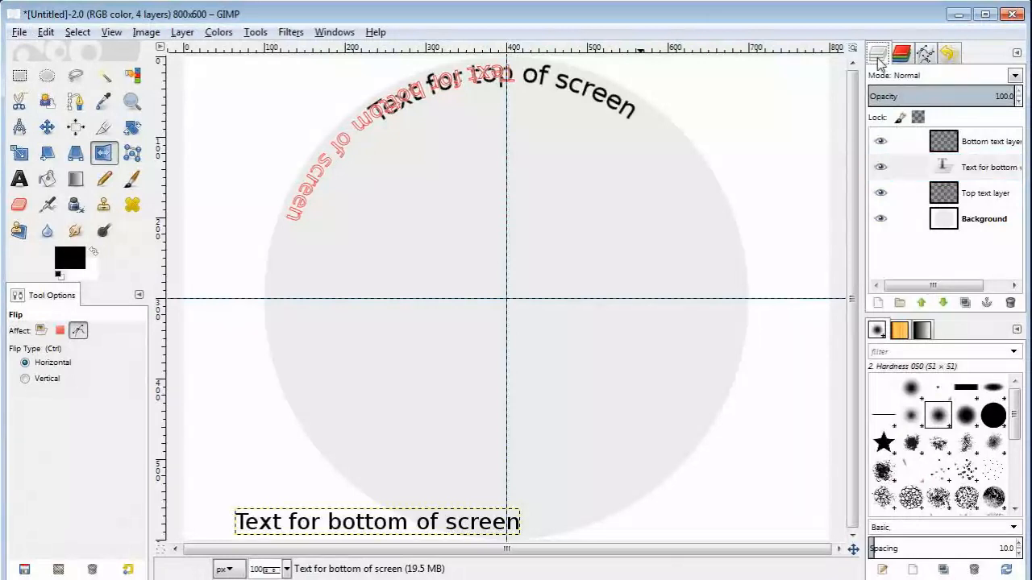
click(880, 193)
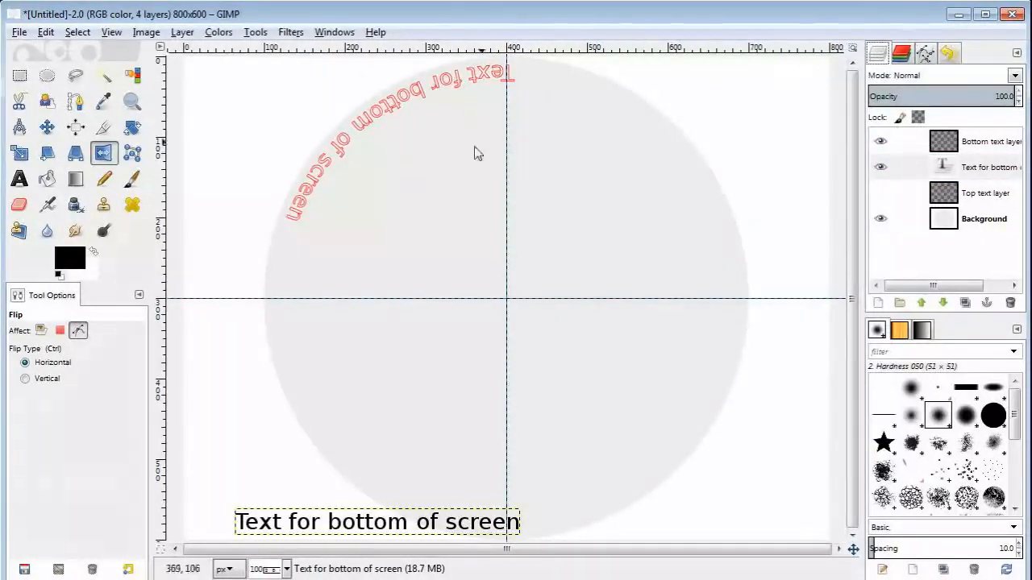
click(925, 53)
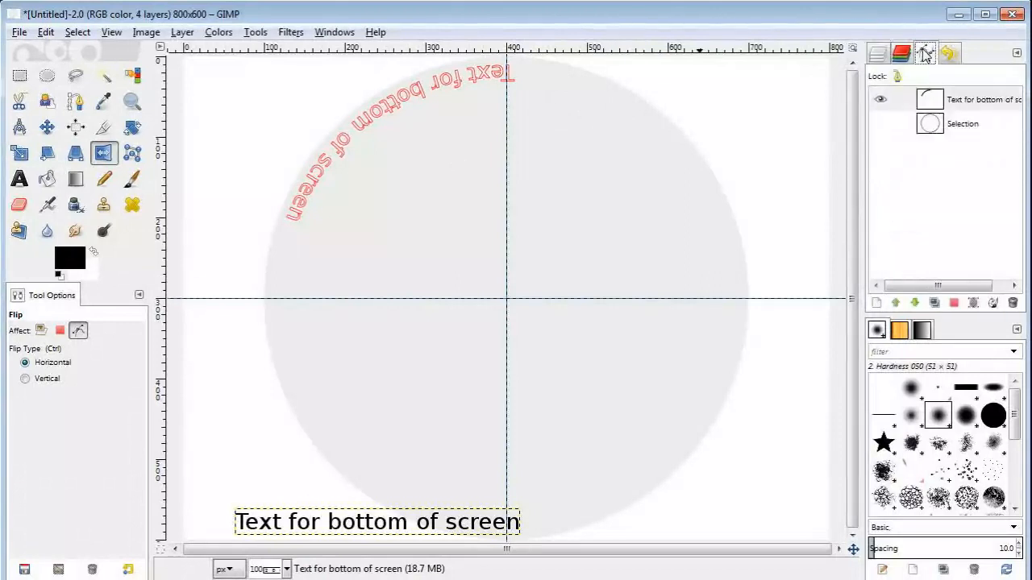
click(987, 104)
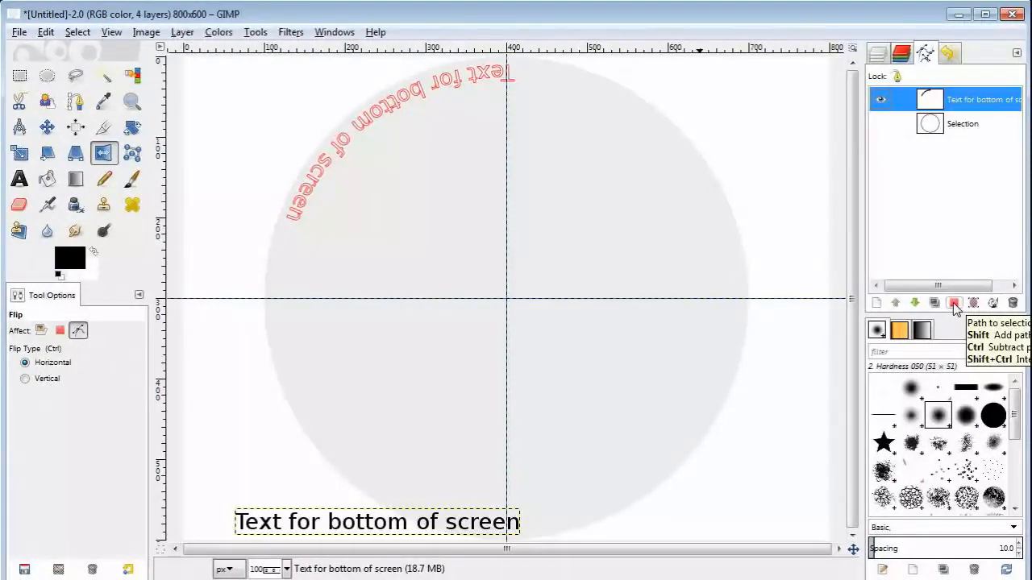
Convert the "Text for bottom of screen" path to a selection and try stroking it with a 6 px solid line.
click(955, 304)
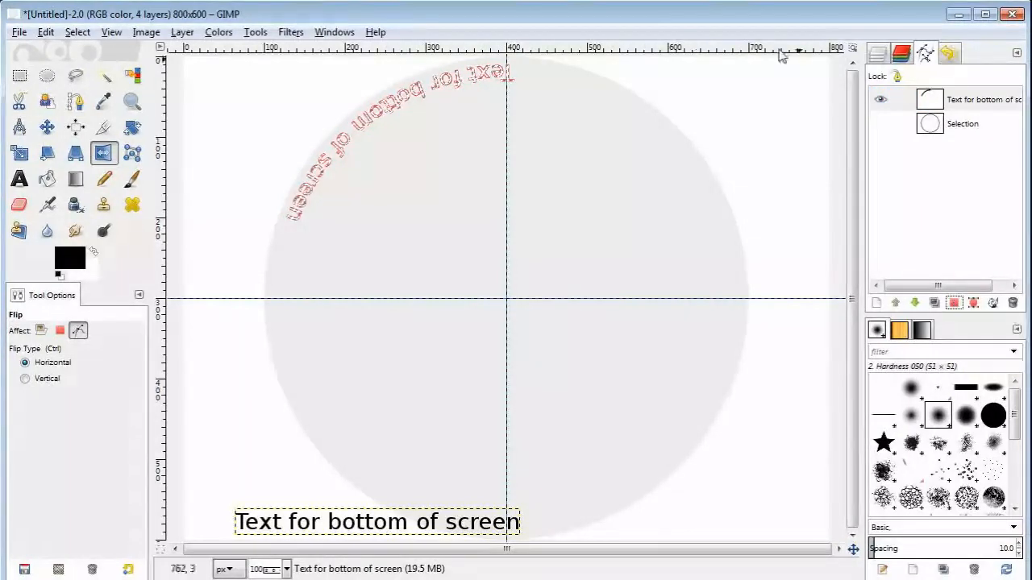
click(963, 101)
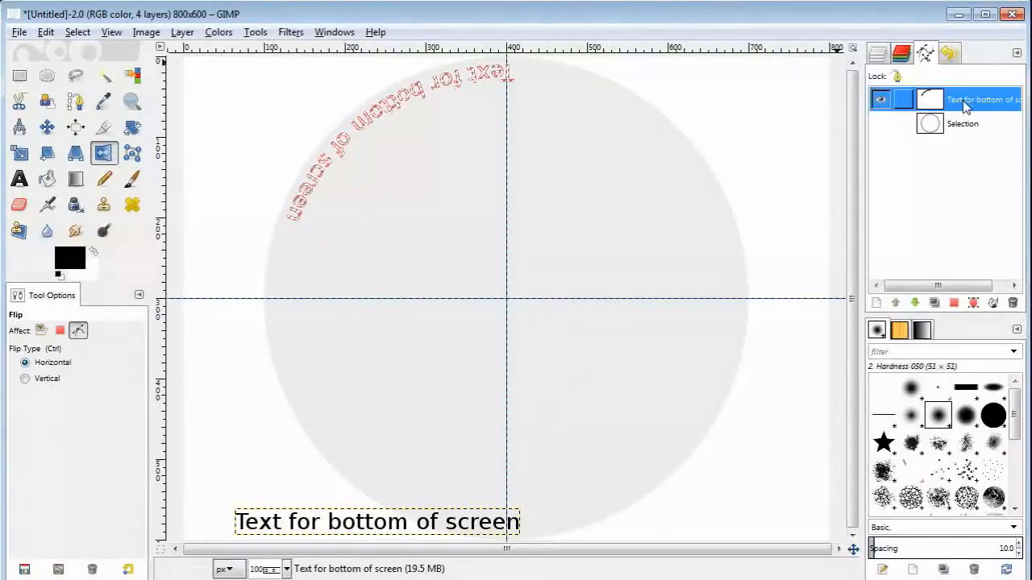
click(991, 303)
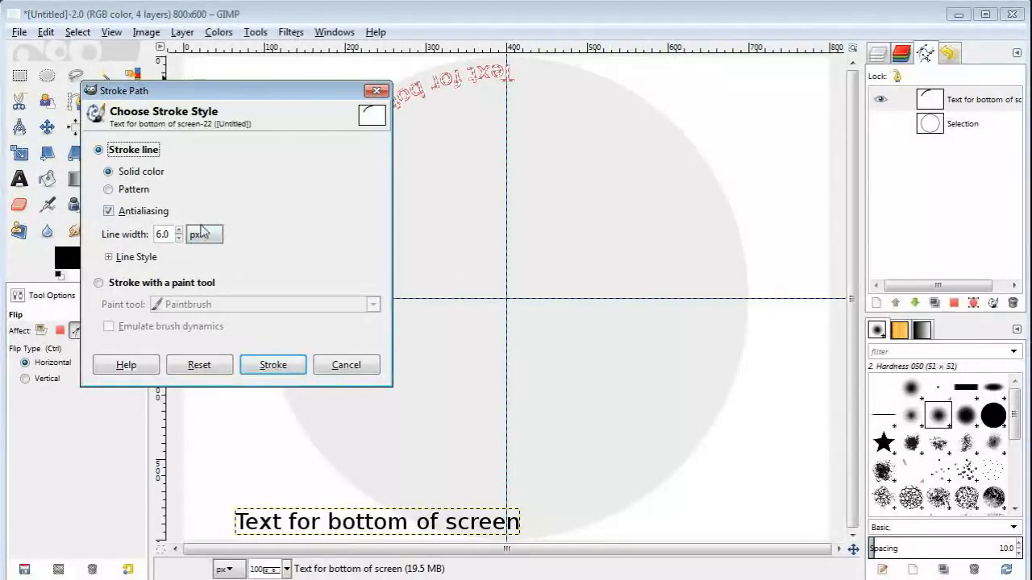
click(271, 367)
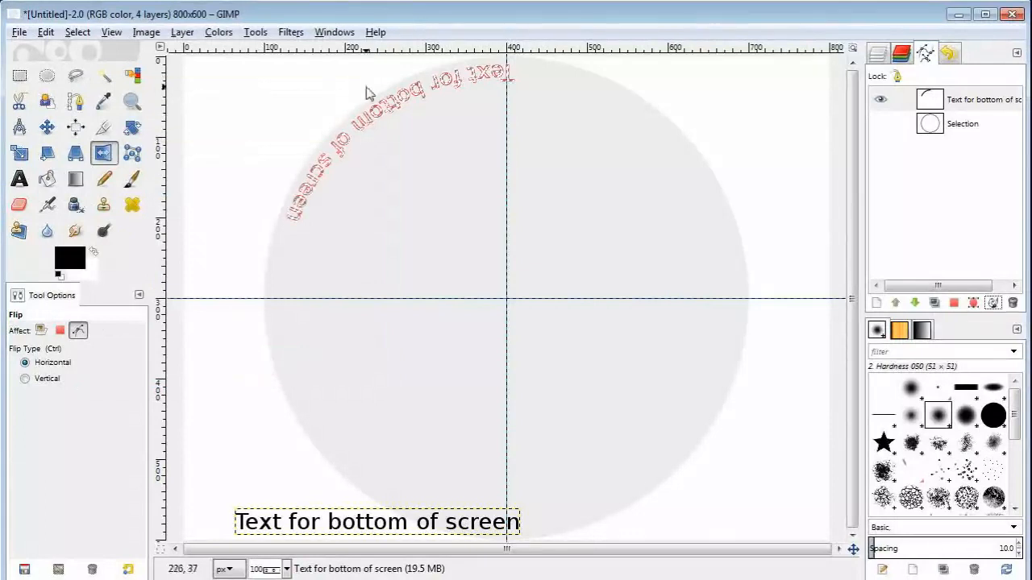
Stroke the "Text for bottom of screen" path on the Bottom text layer with a 6 px solid line, and hide the path.
click(878, 53)
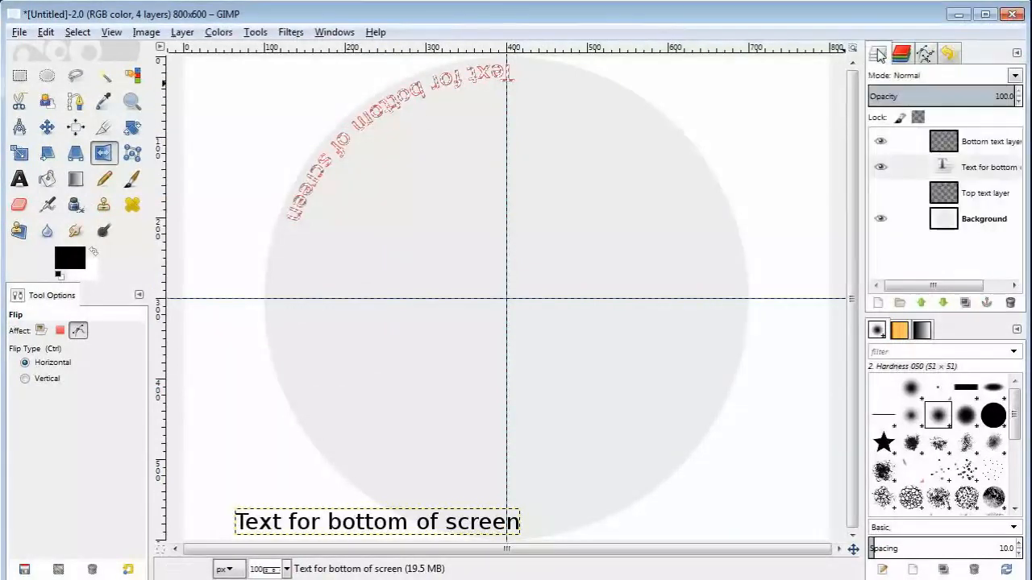
click(977, 145)
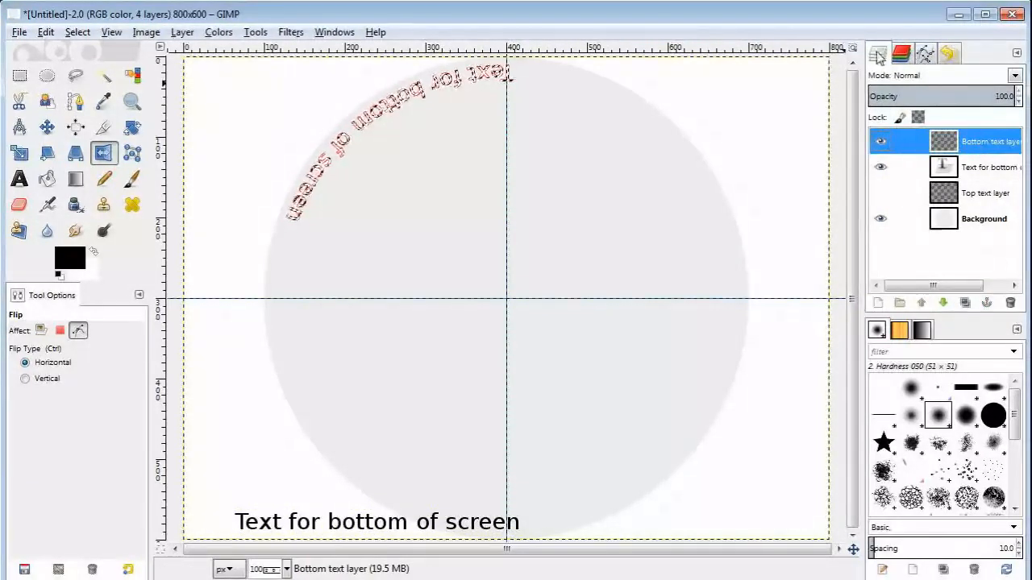
click(927, 55)
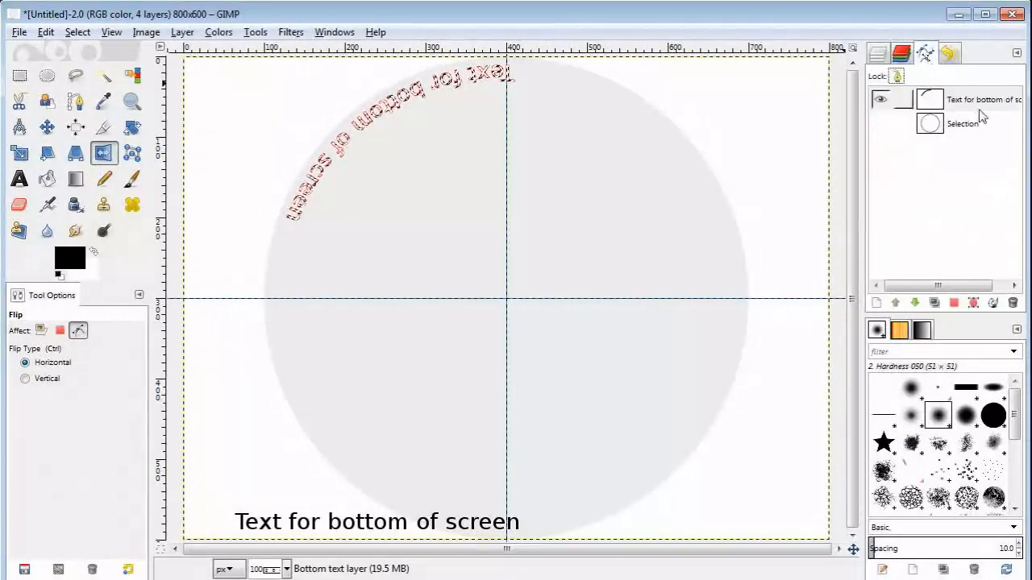
click(975, 99)
click(954, 302)
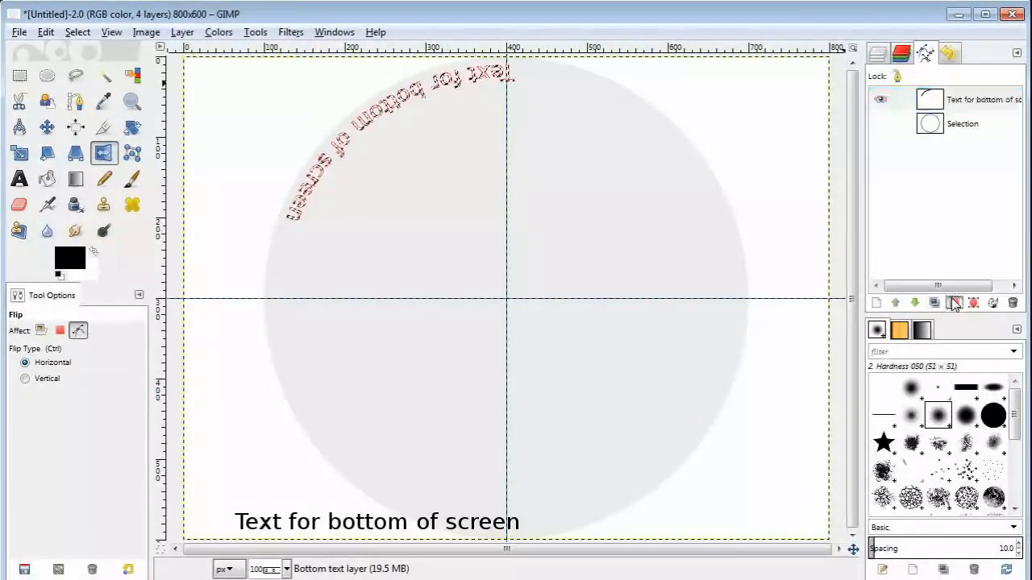
click(991, 304)
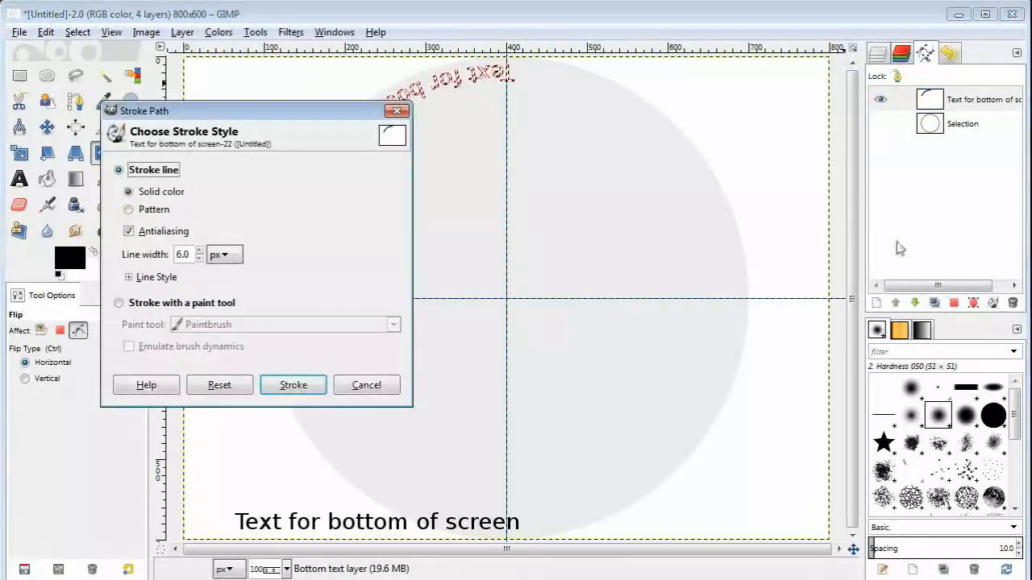
click(293, 385)
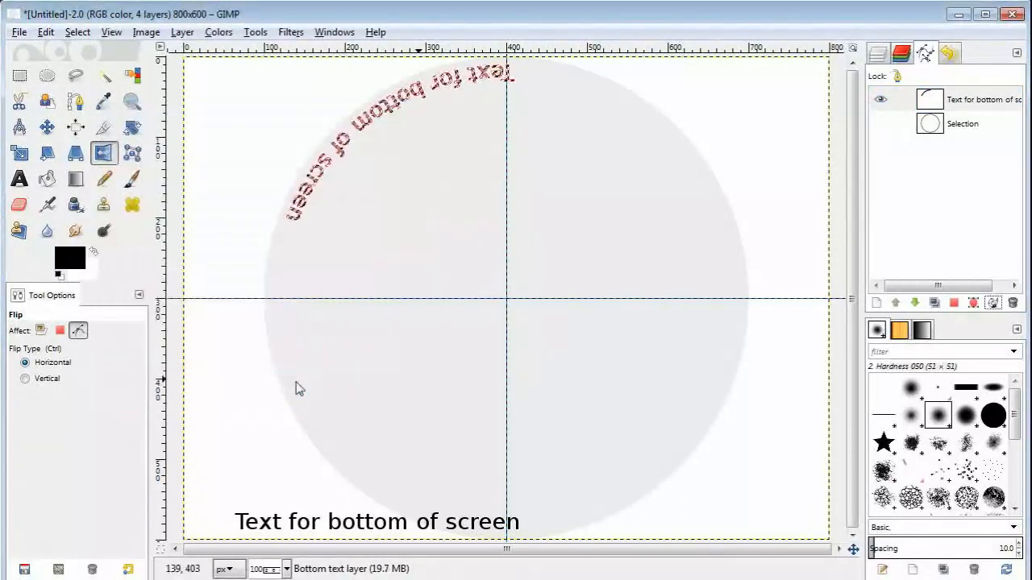
click(882, 105)
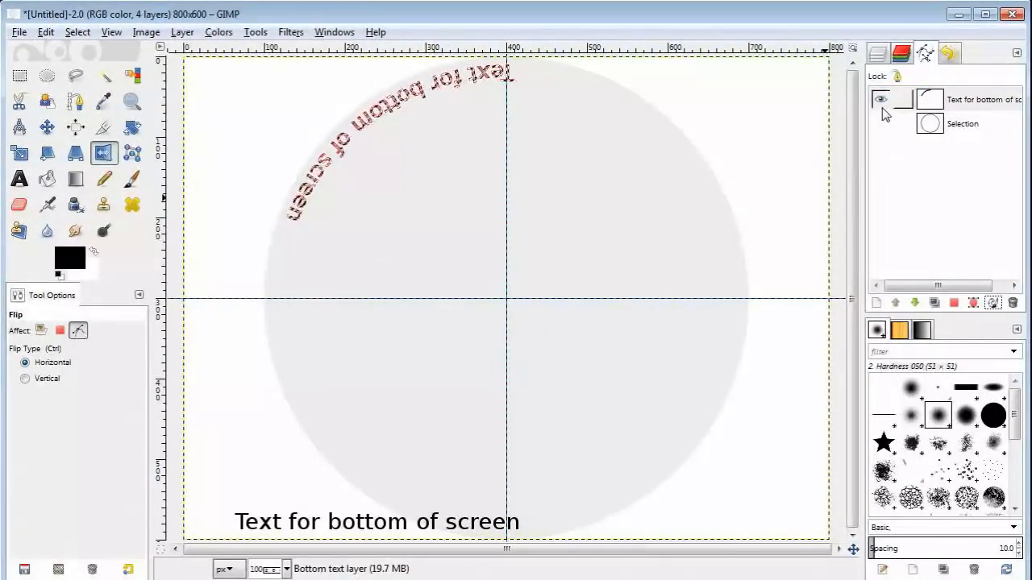
Clear the selection and delete the straight "Text for bottom of screen" text layer.
click(877, 53)
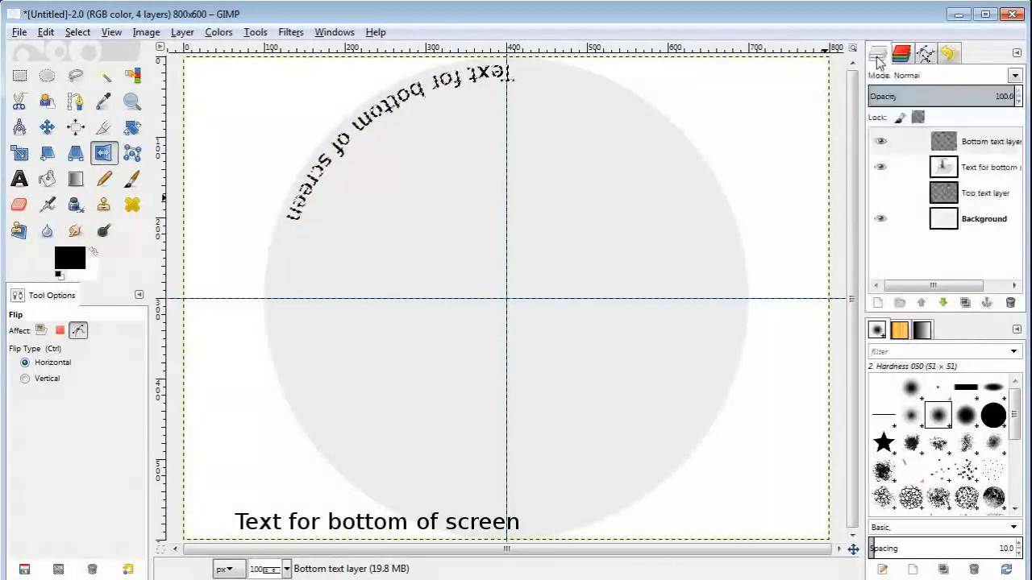
click(77, 33)
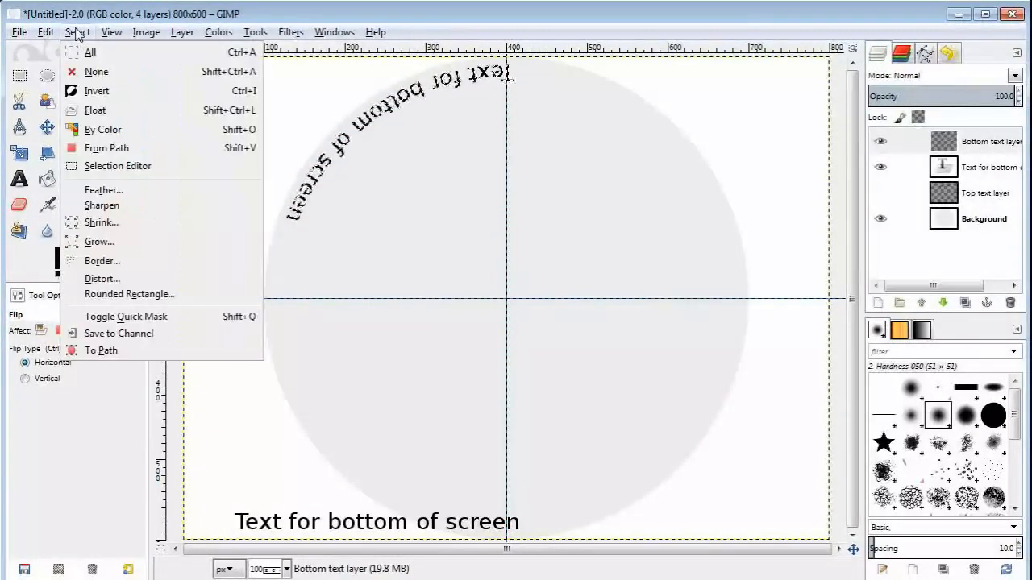
click(90, 71)
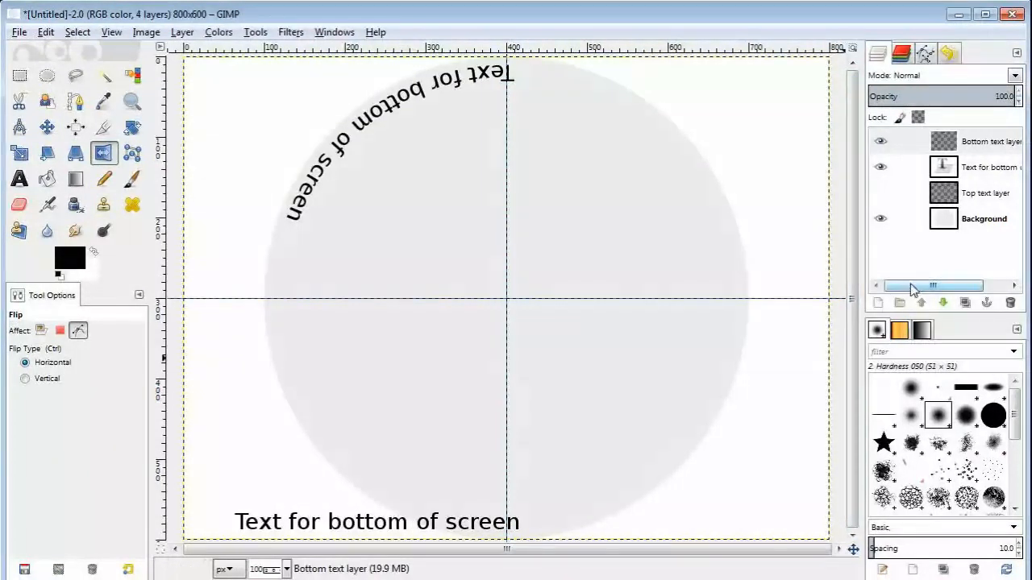
click(976, 168)
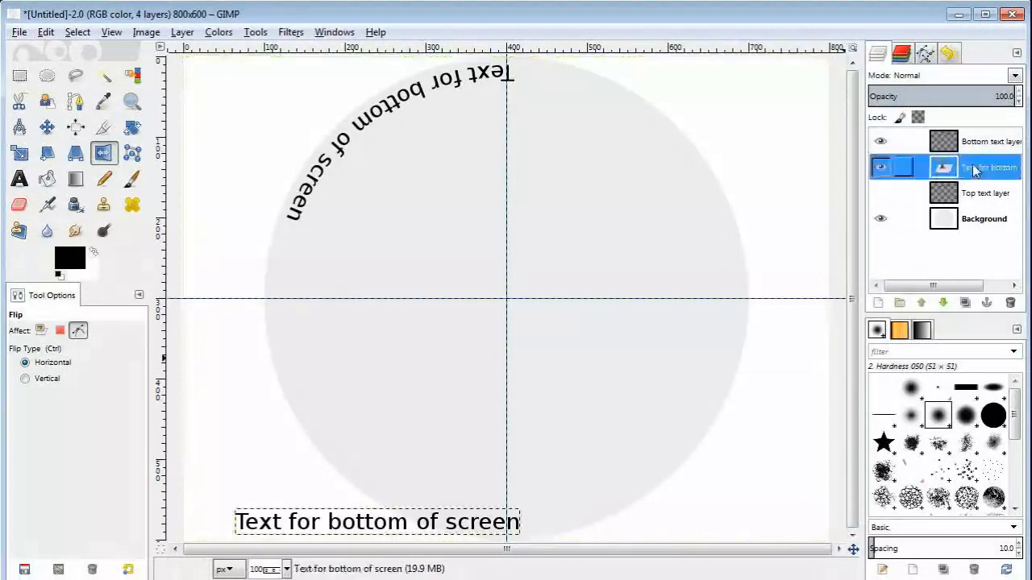
click(1011, 303)
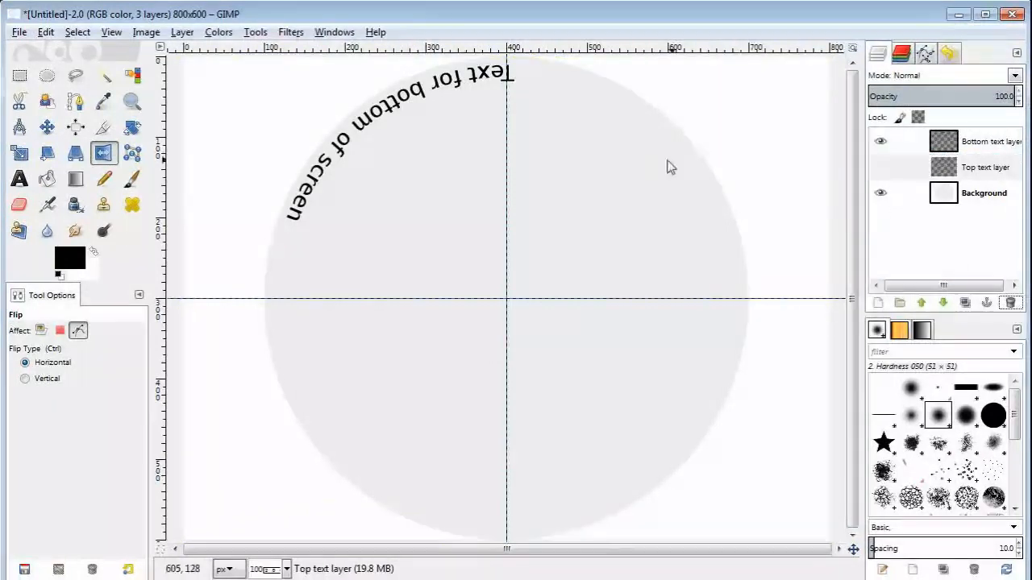
Rotate the Bottom text layer around the circle's centre so its curved text sits upright along the bottom edge.
click(991, 143)
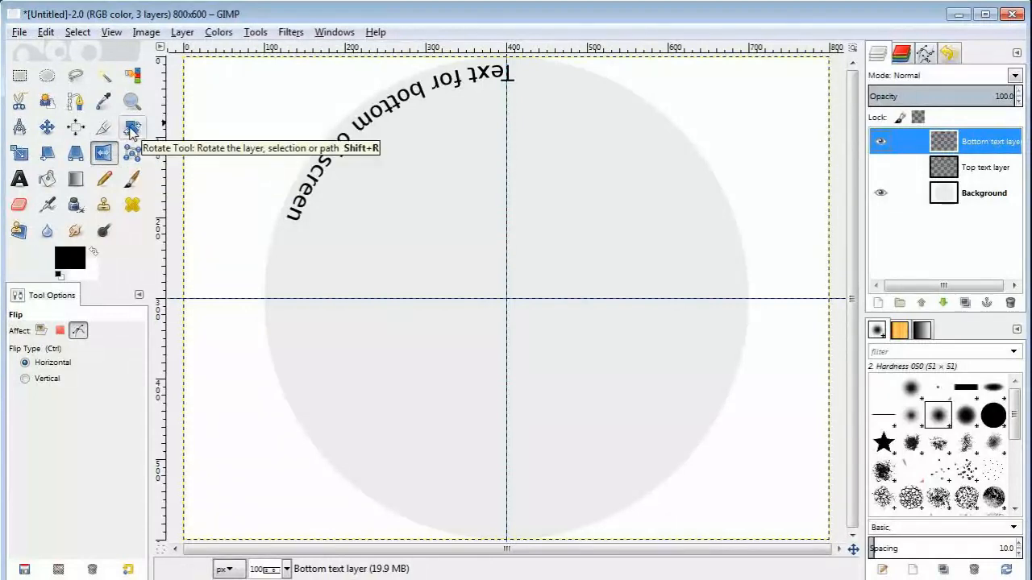
click(131, 131)
click(412, 107)
drag(413, 107, 592, 476)
click(783, 483)
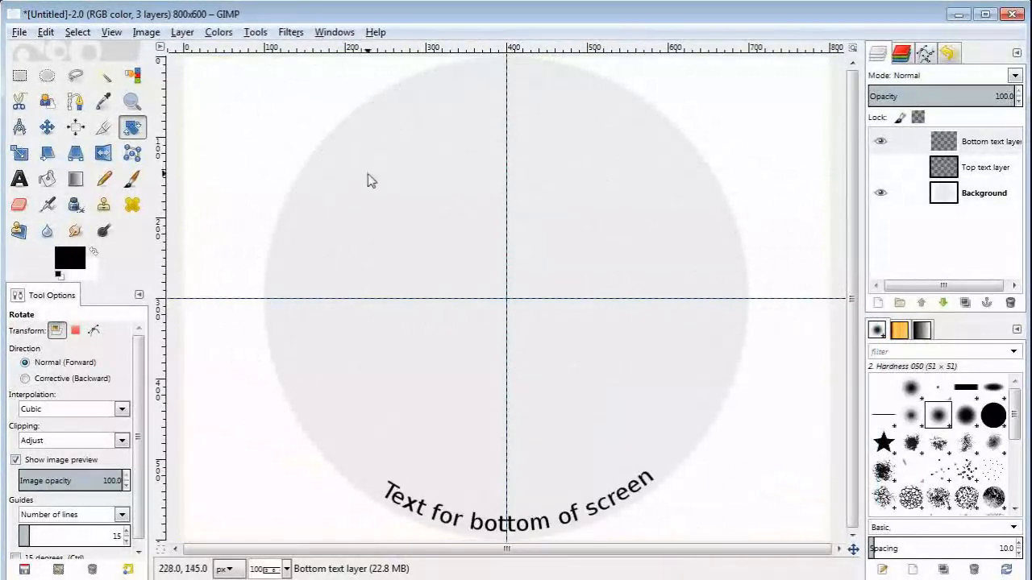
Place a horizontal guide near the ends of the bottom text and rotate the Bottom text layer 2.91 degrees to level it.
drag(628, 50, 641, 483)
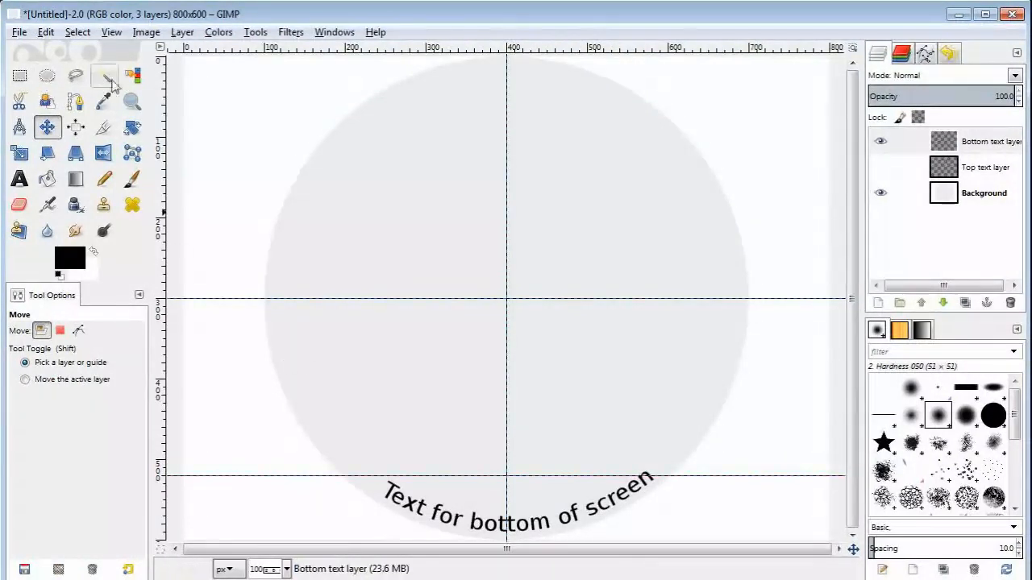
click(132, 127)
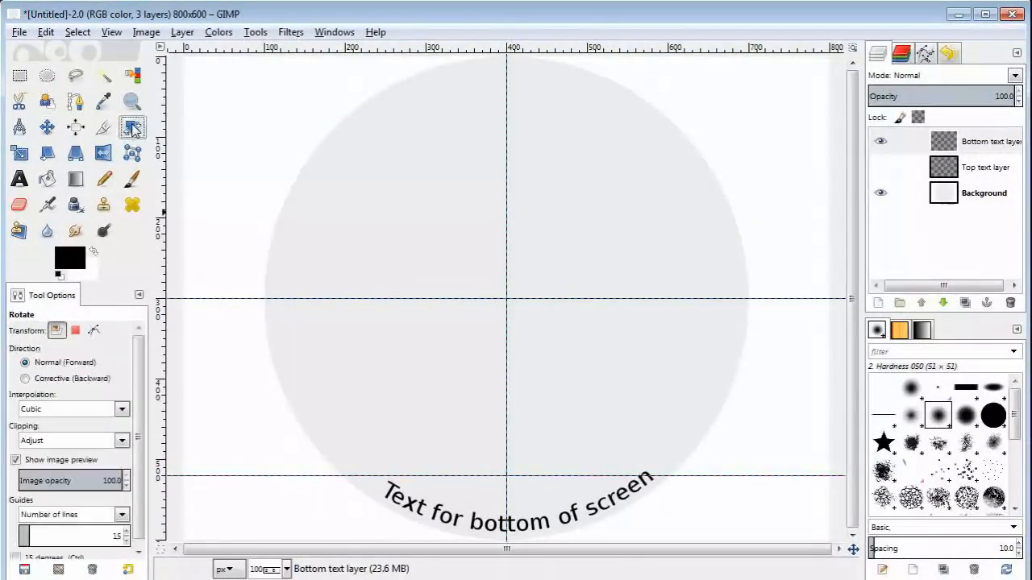
click(416, 520)
drag(416, 520, 405, 503)
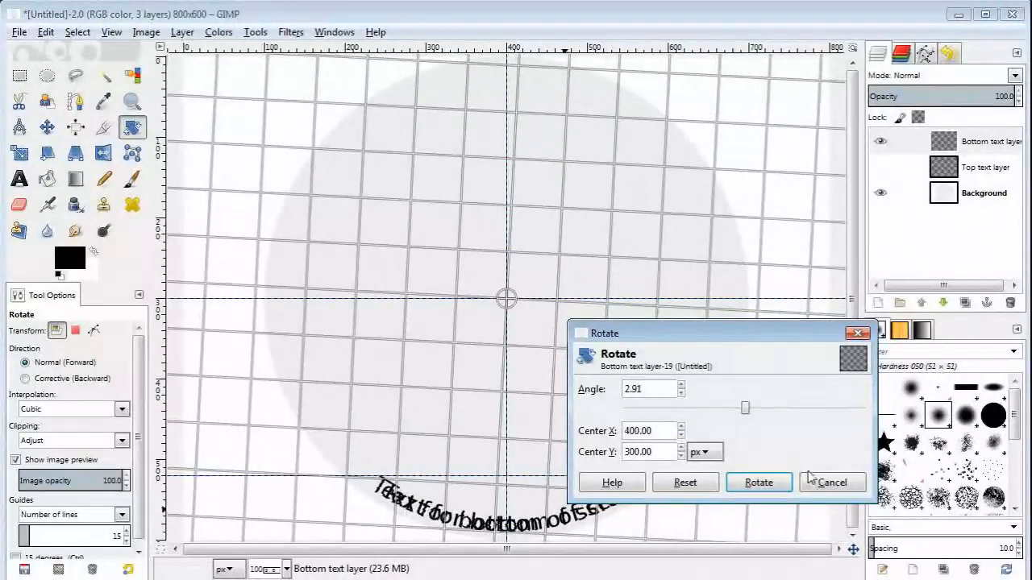
click(774, 482)
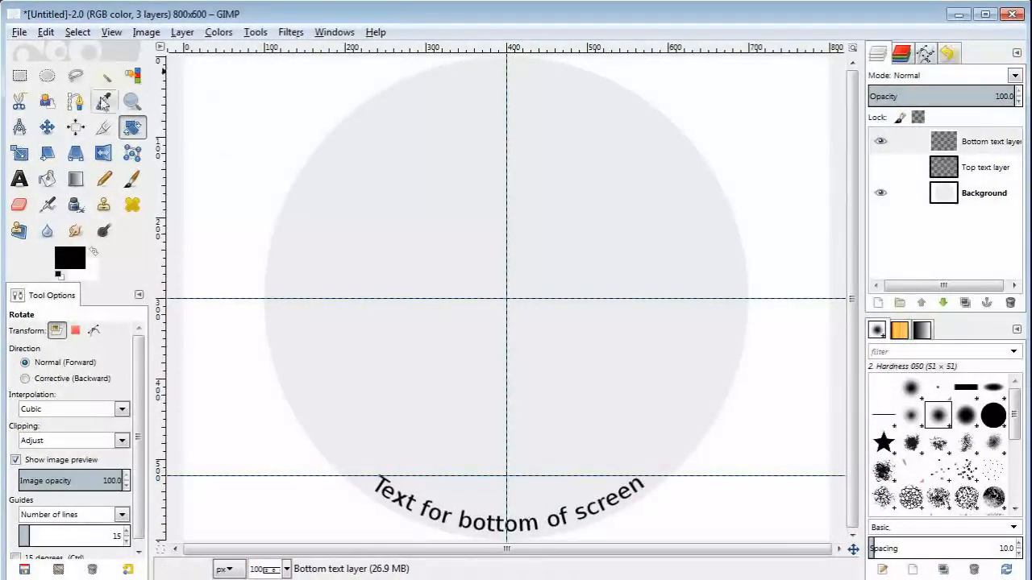
Remove the lower horizontal guide with the Move tool and show the Top text layer.
click(45, 128)
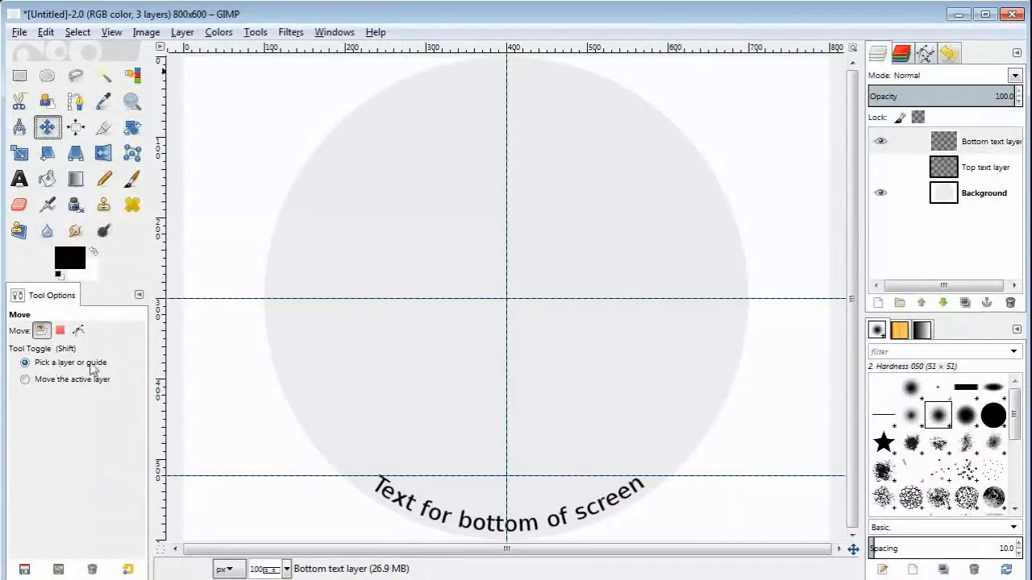
drag(786, 477, 790, 37)
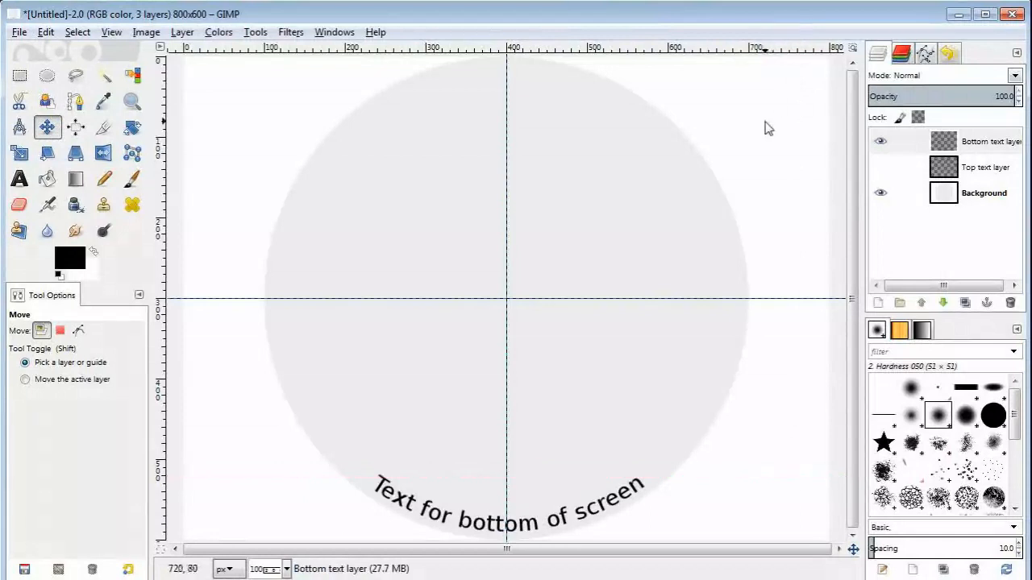
click(880, 171)
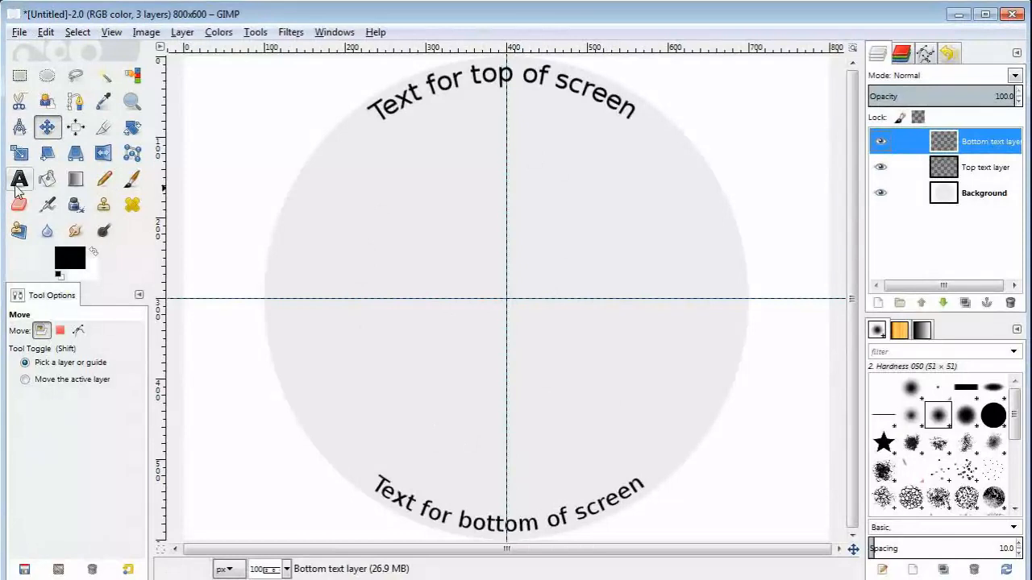
Add the text "Here is real text" in 28 px Sans near the circle's centre, directly above the Background layer.
click(967, 193)
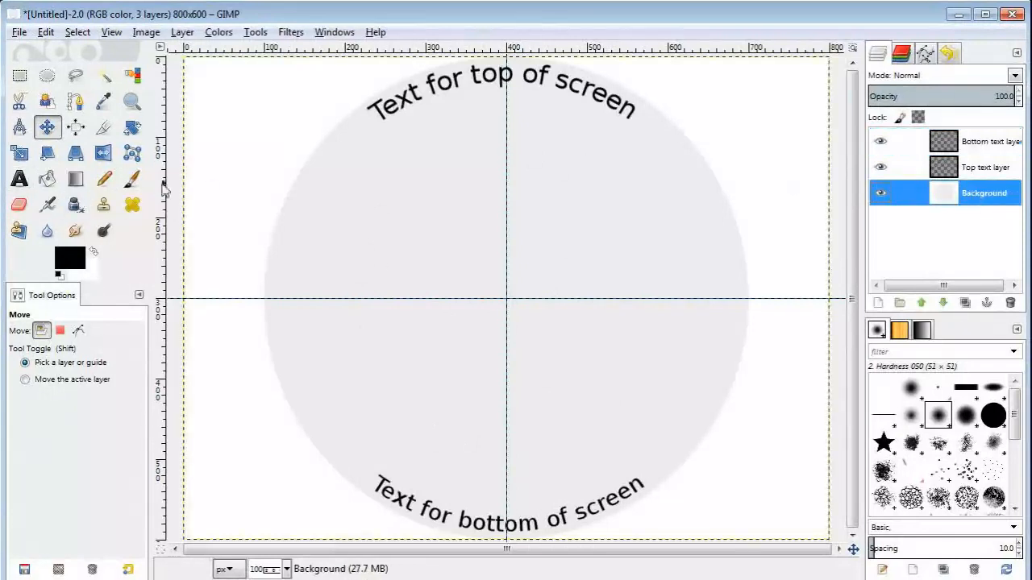
click(20, 178)
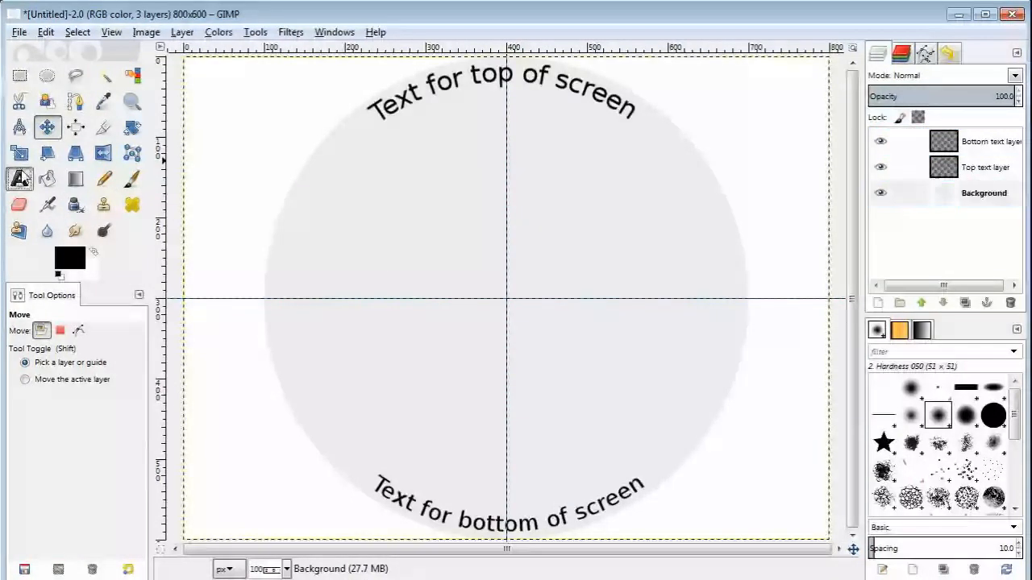
click(385, 298)
text(HKere)
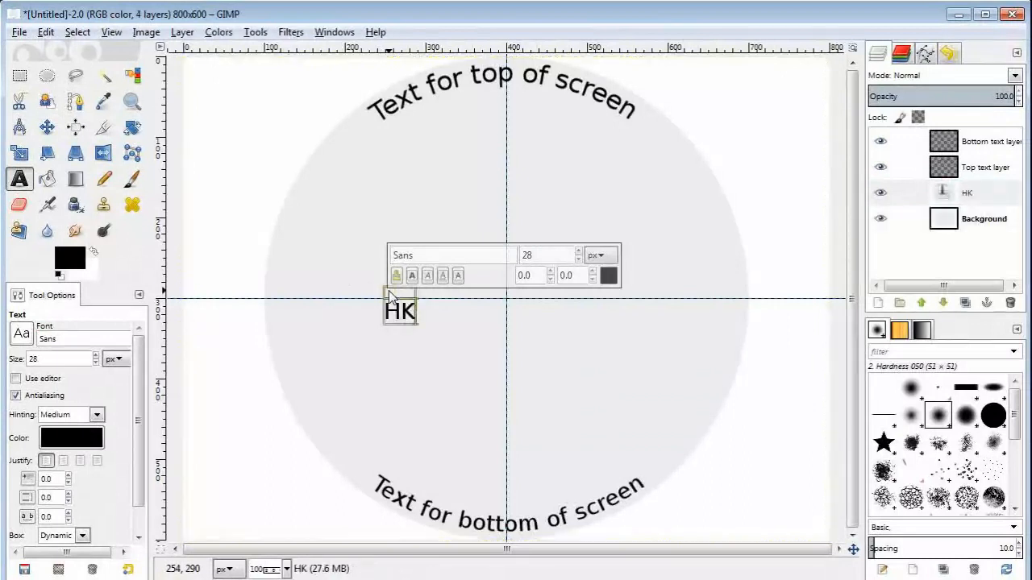
key(BackSpace)
key(BackSpace)
key(BackSpace)
key(BackSpace)
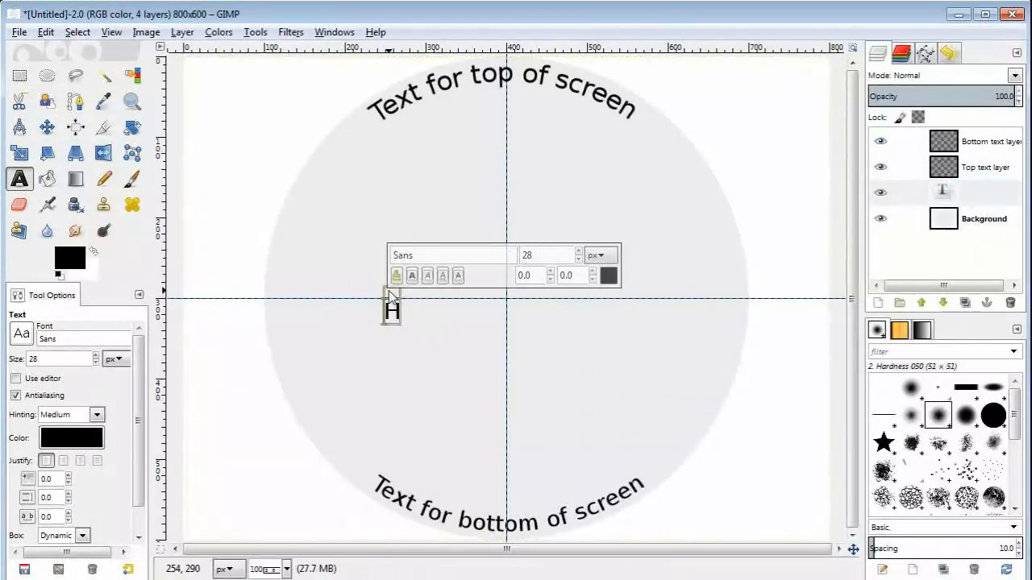
text(ere is real text)
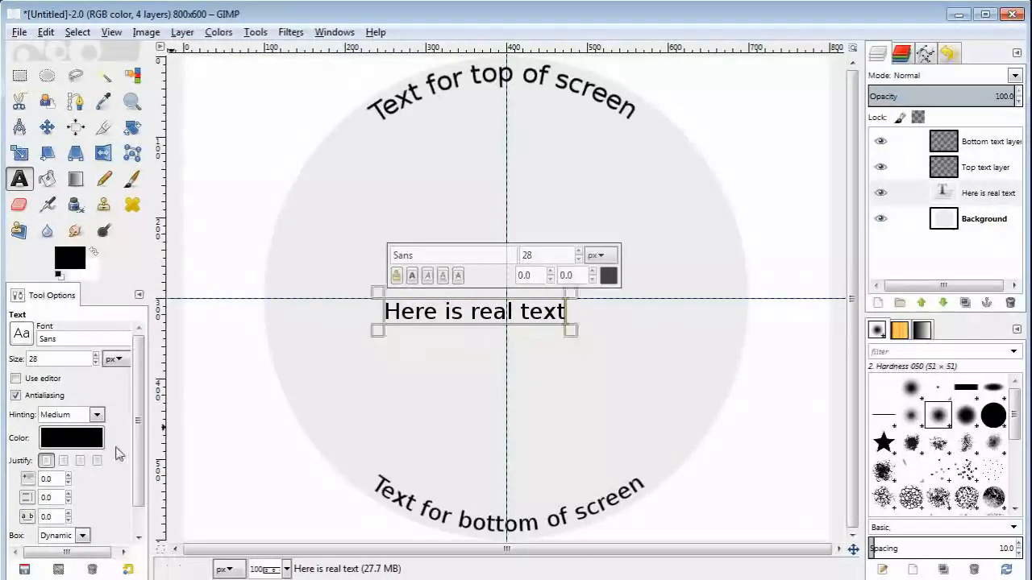
Select the Background layer and toggle the "Here is real text" layer's visibility off and on to check it.
click(978, 221)
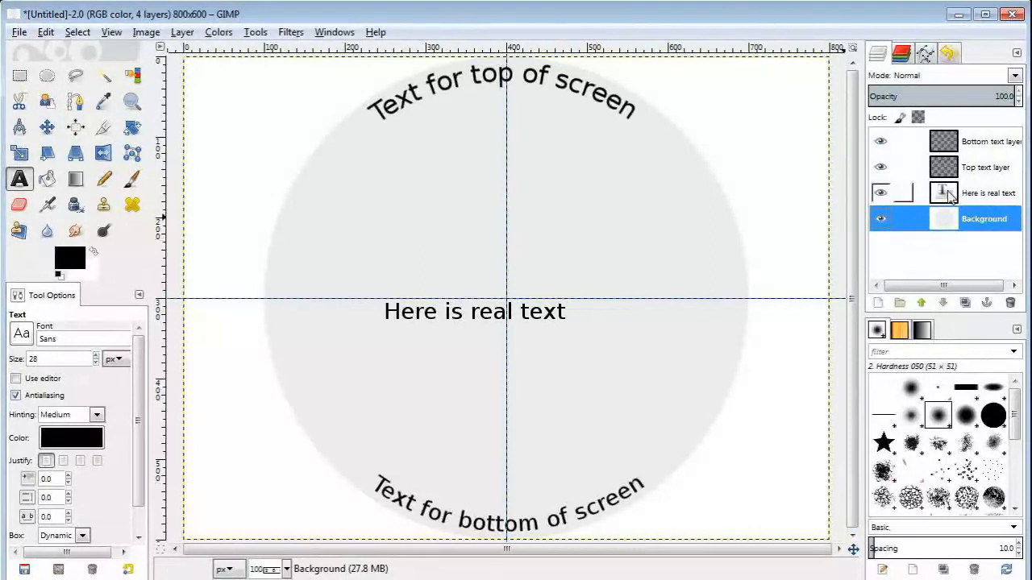
click(880, 193)
click(880, 193)
click(880, 194)
click(880, 194)
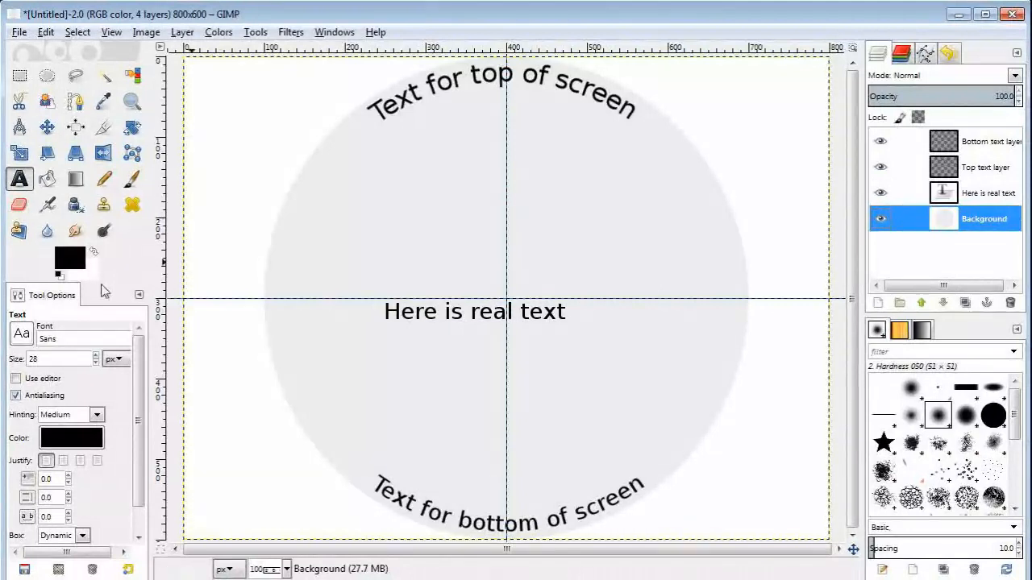
Reopen the "Here is real text" layer for text editing and set its font size to 37 px.
click(22, 179)
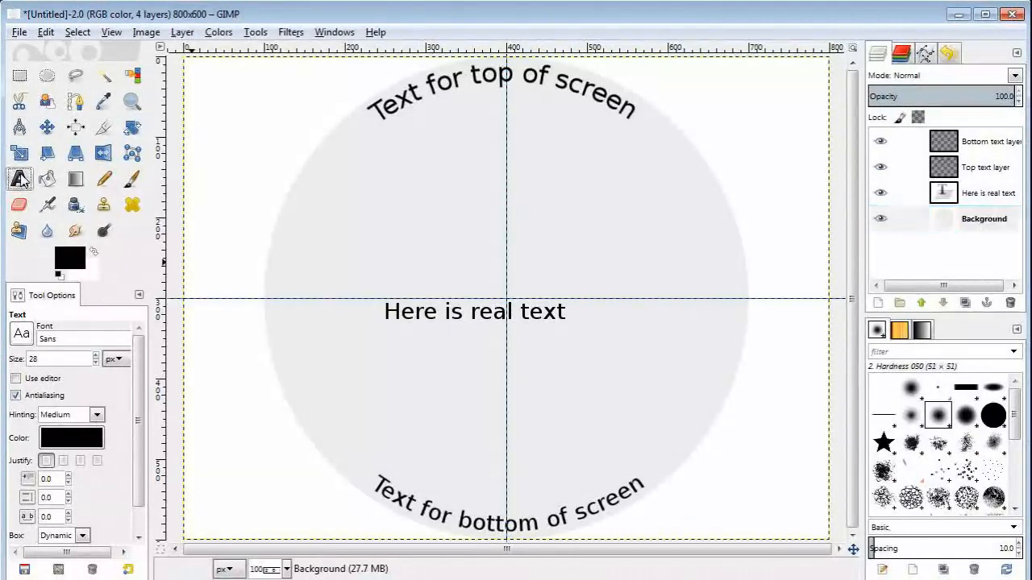
click(502, 323)
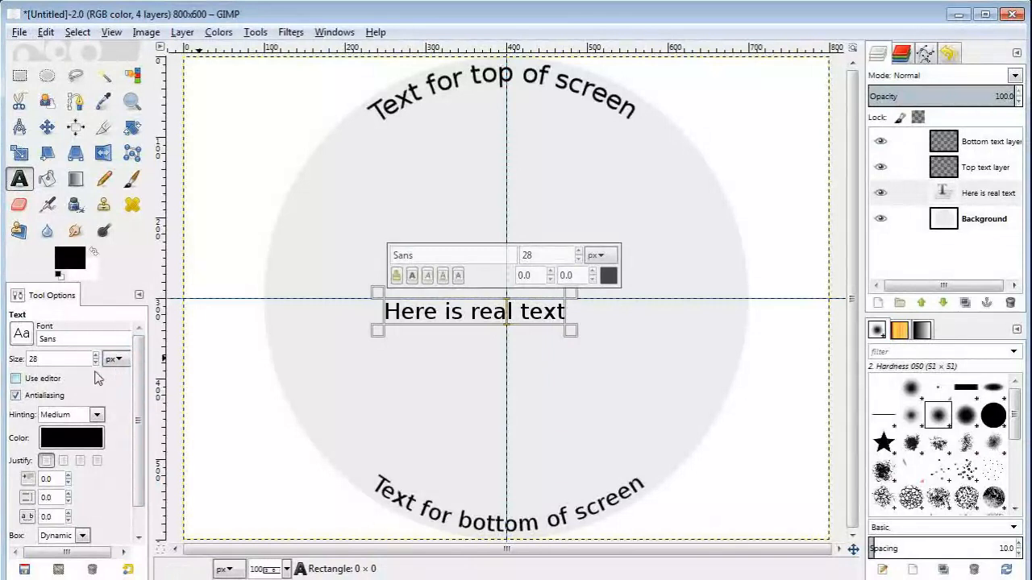
scroll(95, 362, up, 9)
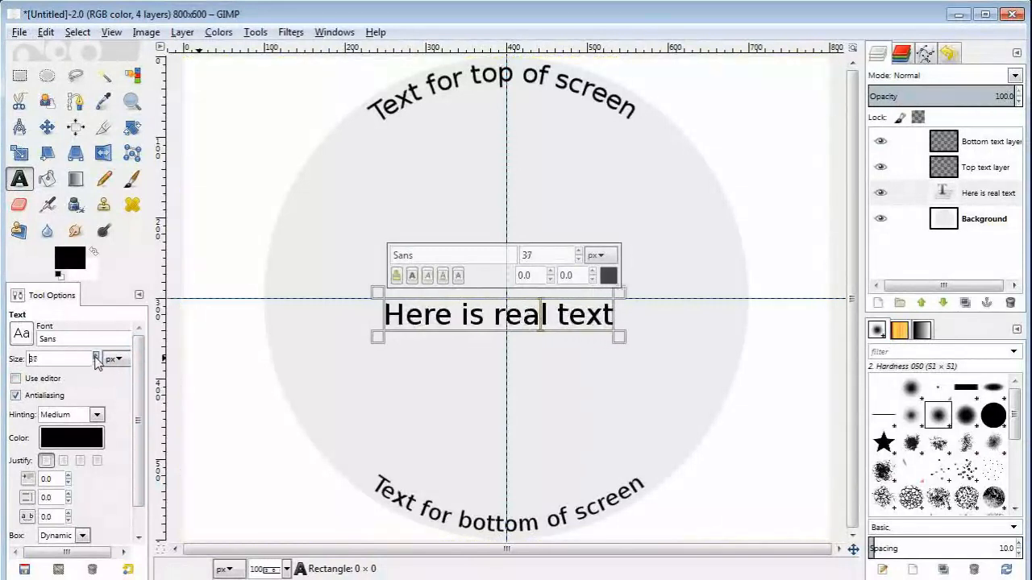
Set the "Here is real text" layer's font to Segoe Print Bold and leave text editing by selecting the Background layer.
click(24, 337)
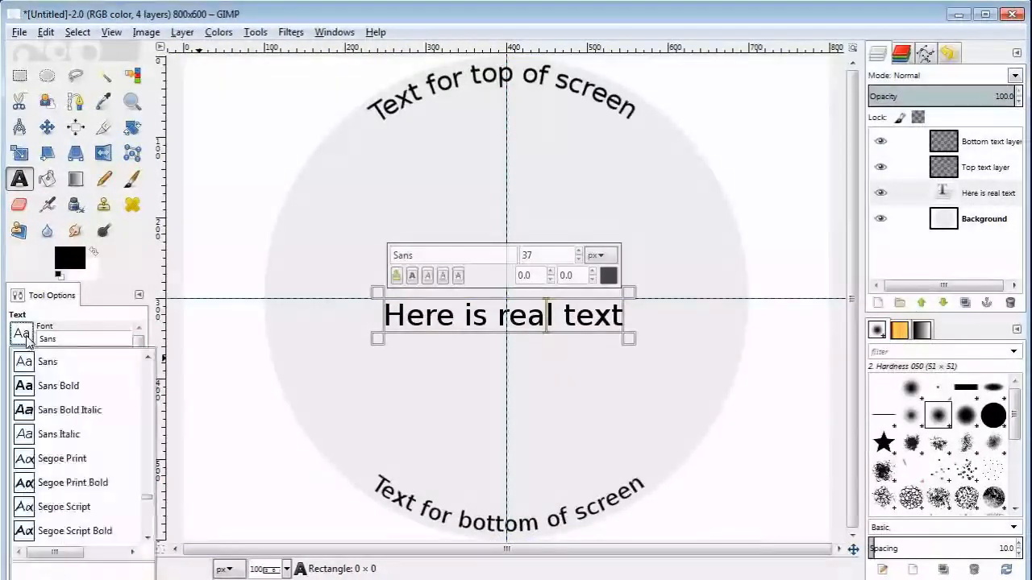
click(46, 482)
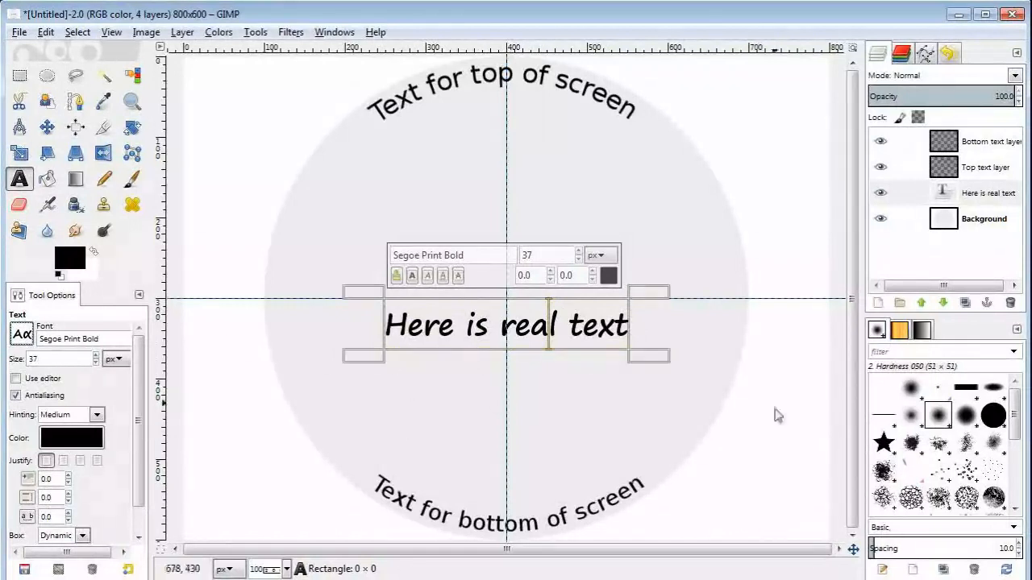
click(990, 222)
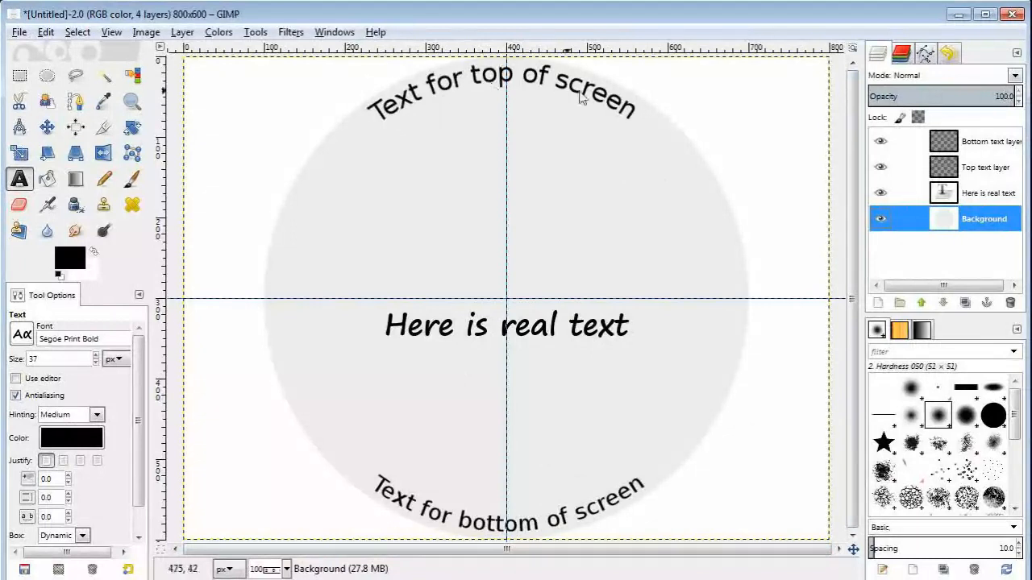
Check which text is editable by placing the text cursor in "Here is real text", trying the curved top text, and returning to the middle text.
click(448, 344)
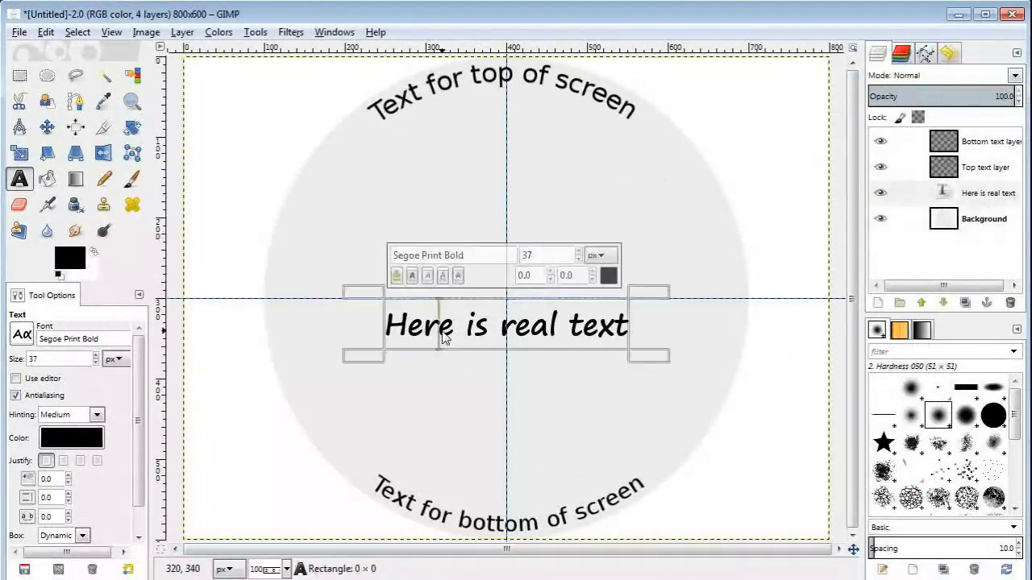
click(499, 87)
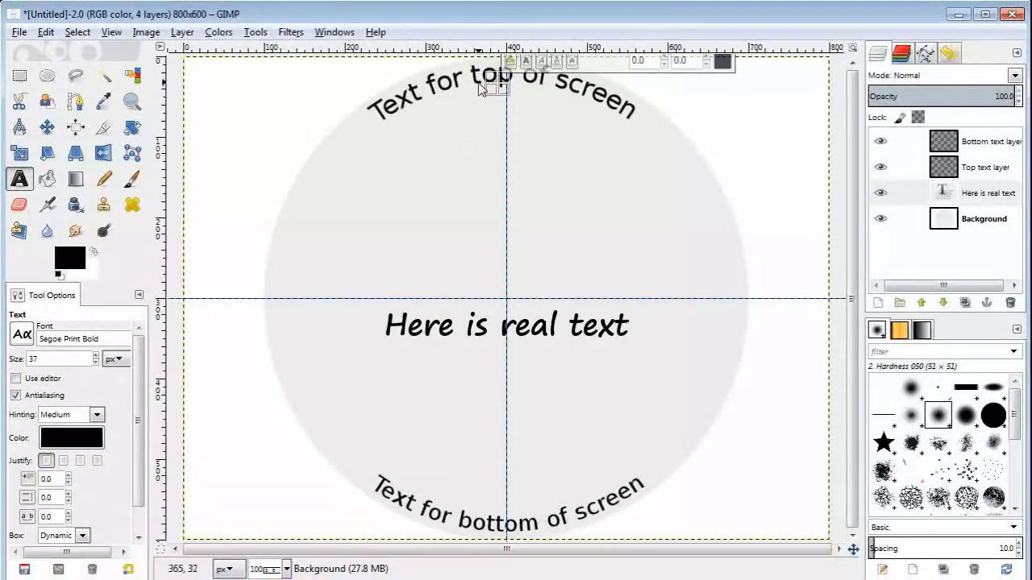
click(446, 327)
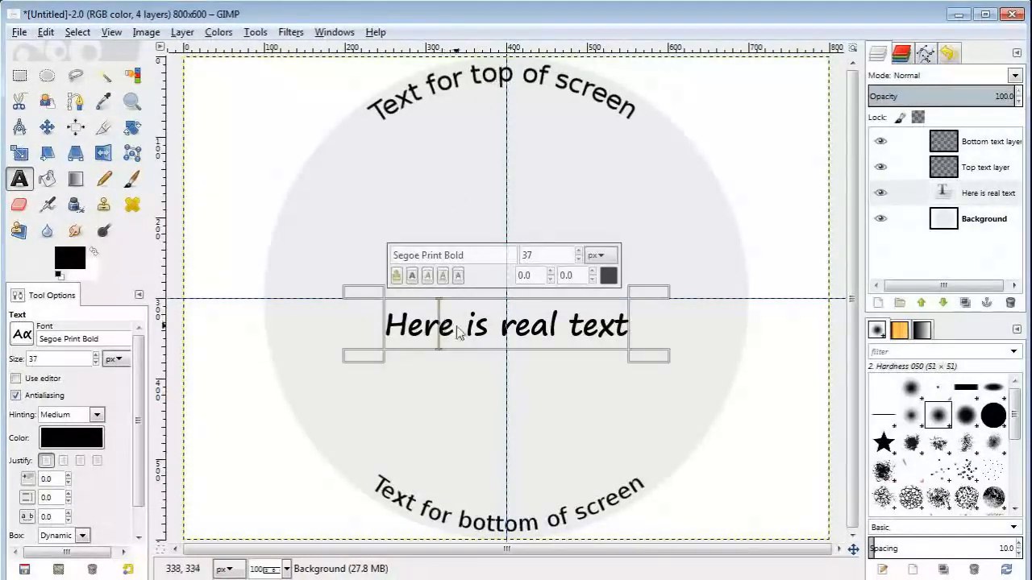